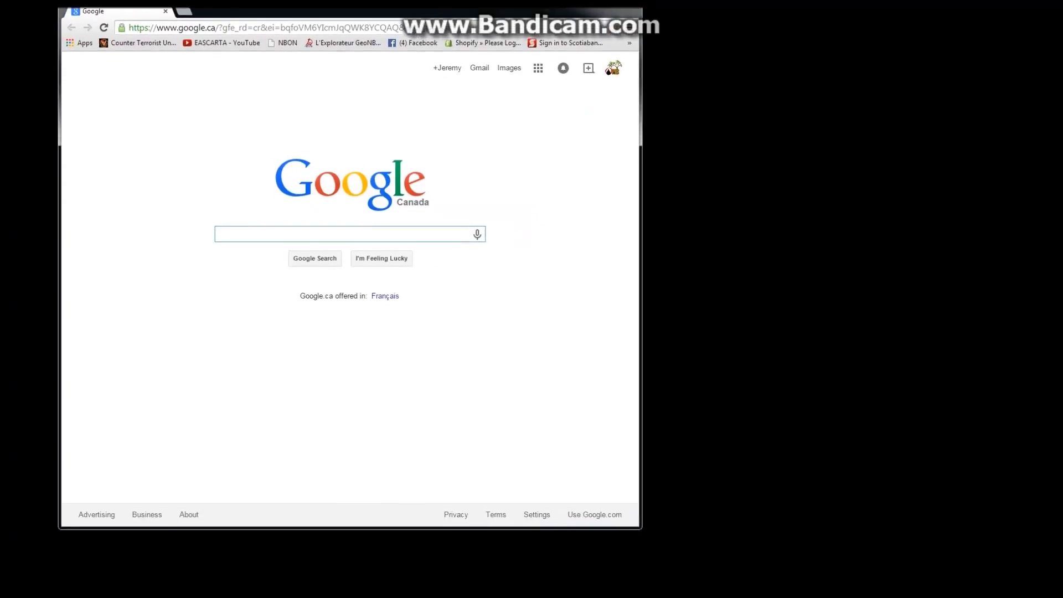
# Search Google for "winzip" and open the official WinZip website from the results
pyautogui.press('super+Up')
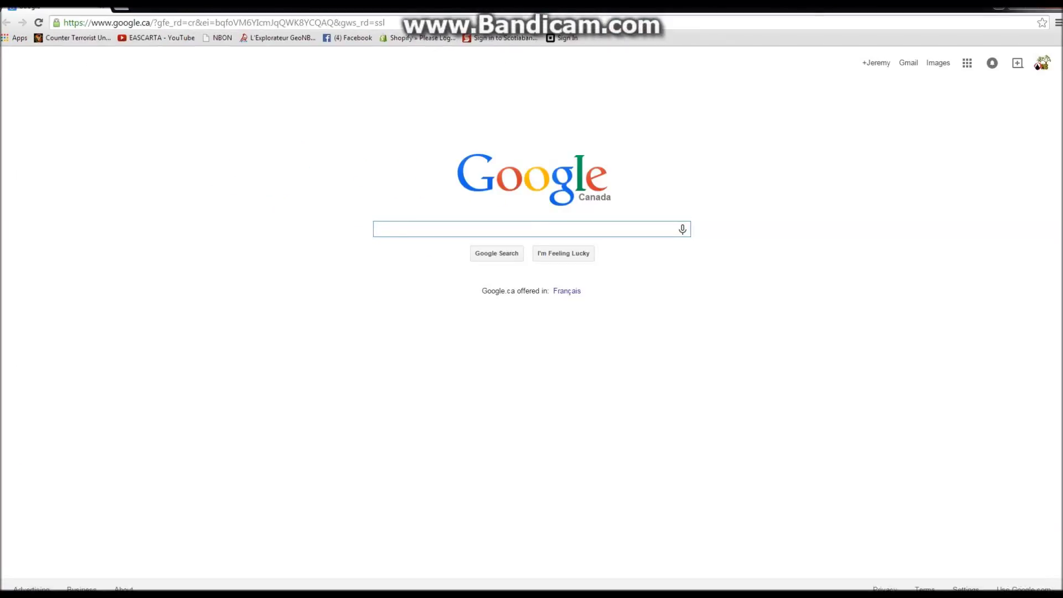
pyautogui.write('winzip')
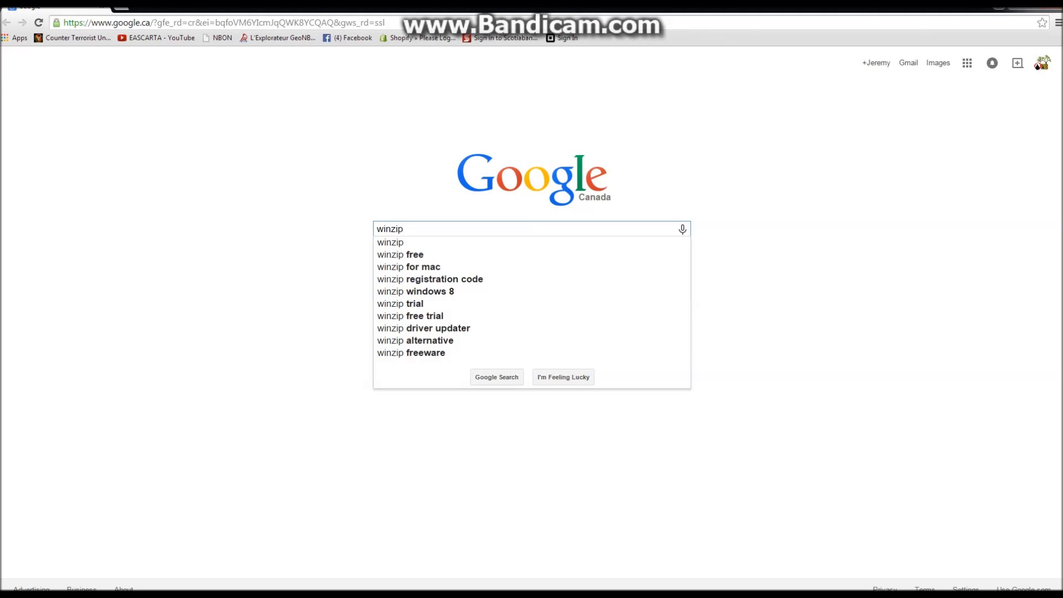
pyautogui.press('Return')
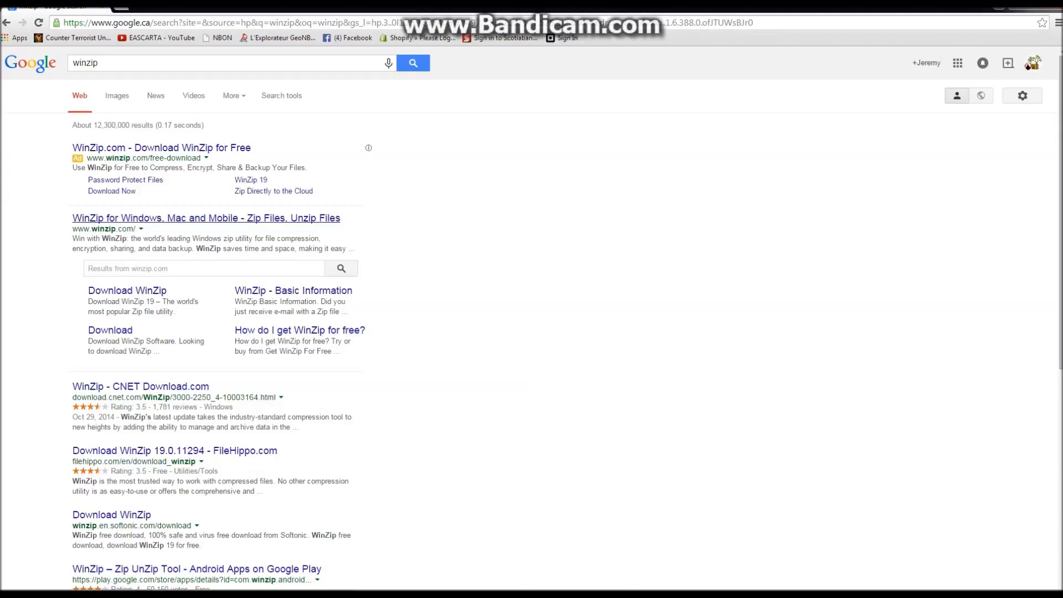
pyautogui.click(206, 218)
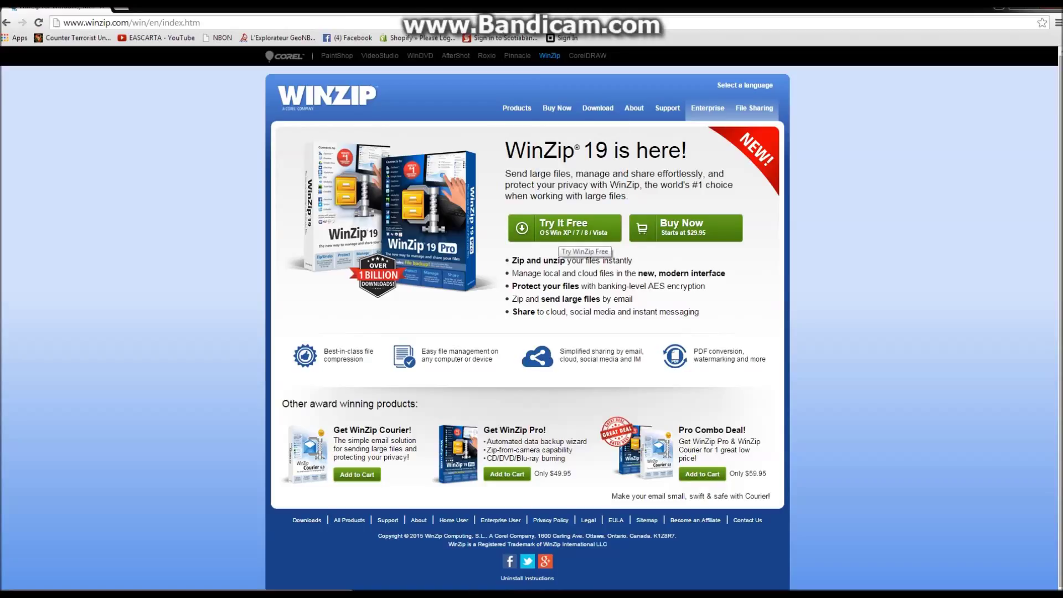
# Download the free WinZip trial and launch winzip19-new.exe, allowing it to make changes to the computer
pyautogui.click(562, 236)
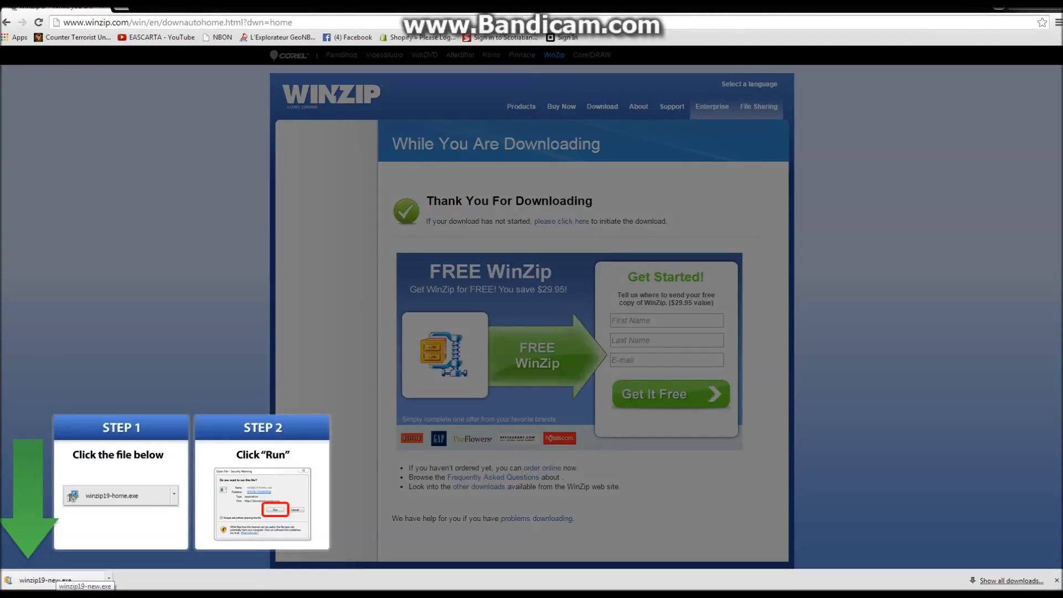
pyautogui.click(44, 580)
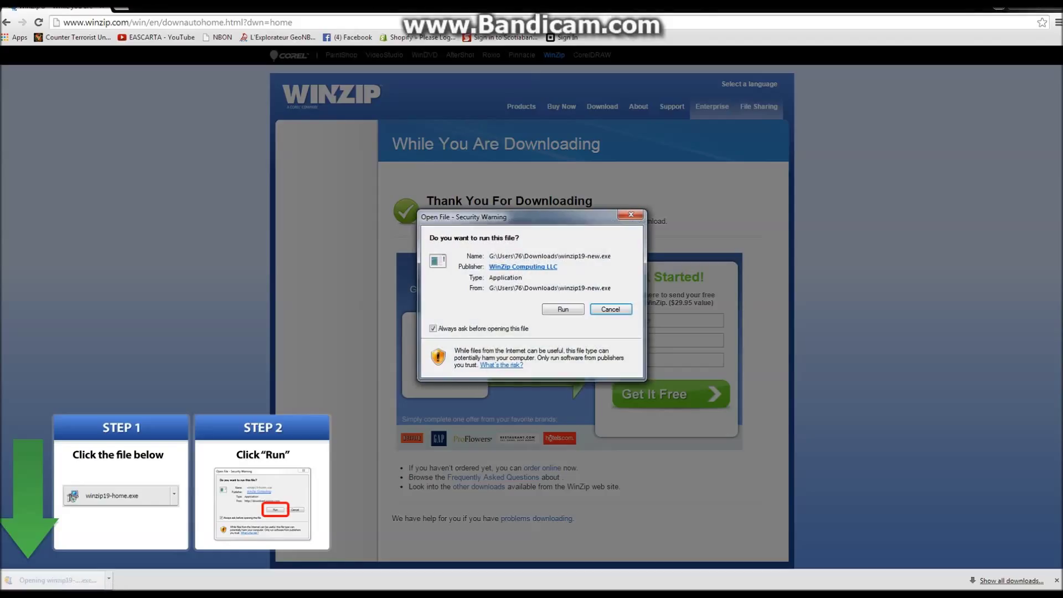
pyautogui.click(562, 309)
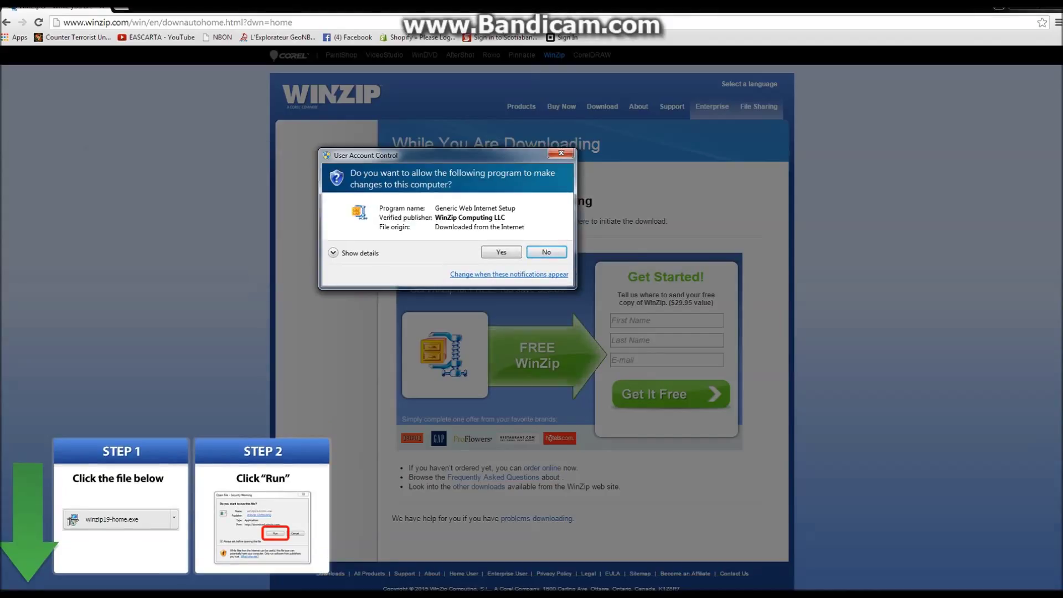
pyautogui.click(501, 252)
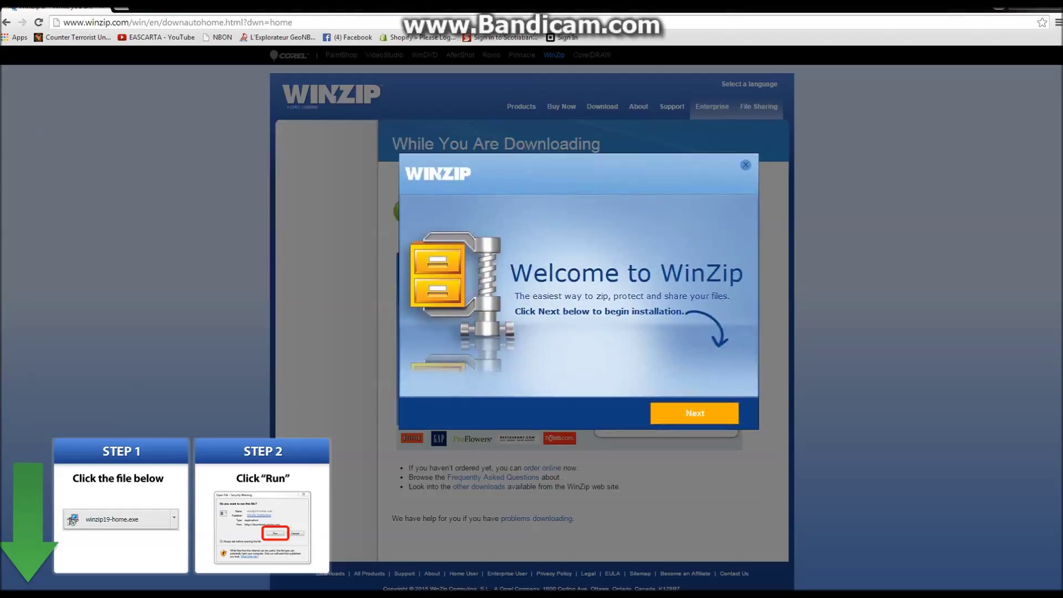
# Begin the WinZip installation, accepting the license agreement and continuing past the Yahoo homepage and search offer
pyautogui.click(595, 389)
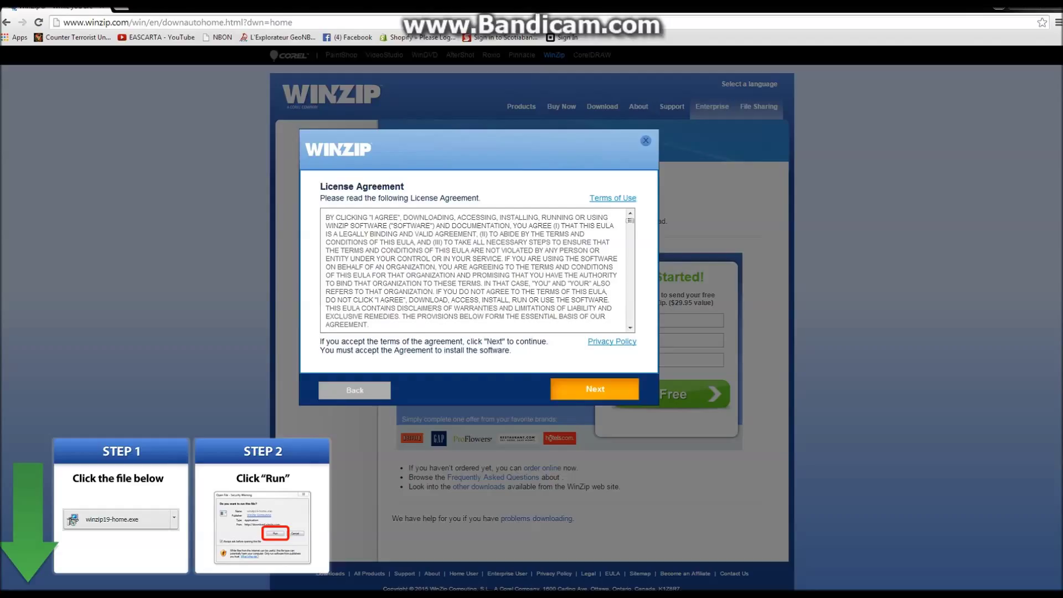
pyautogui.click(596, 389)
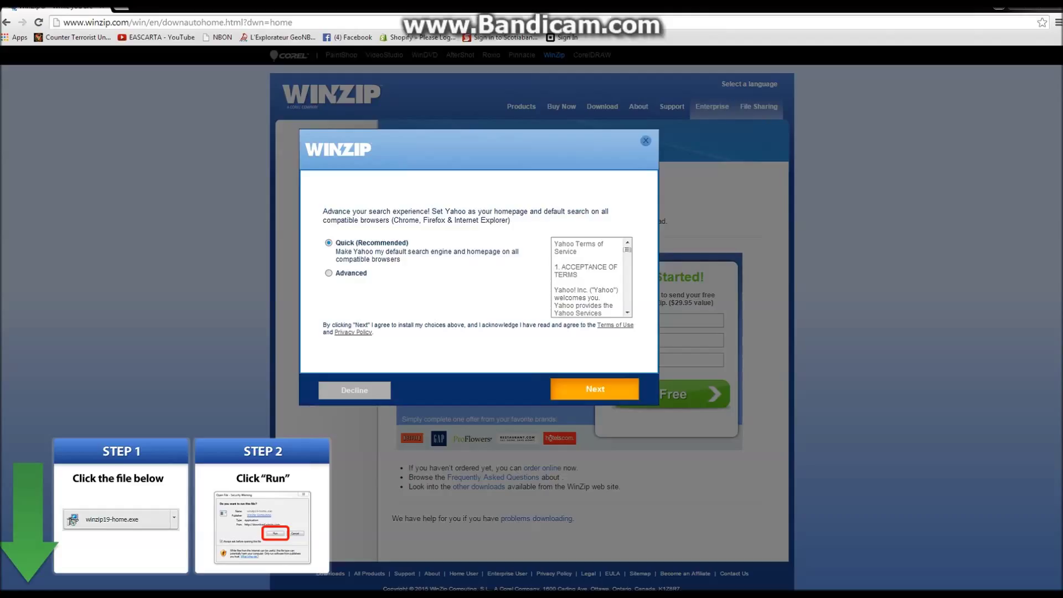
pyautogui.press('Return')
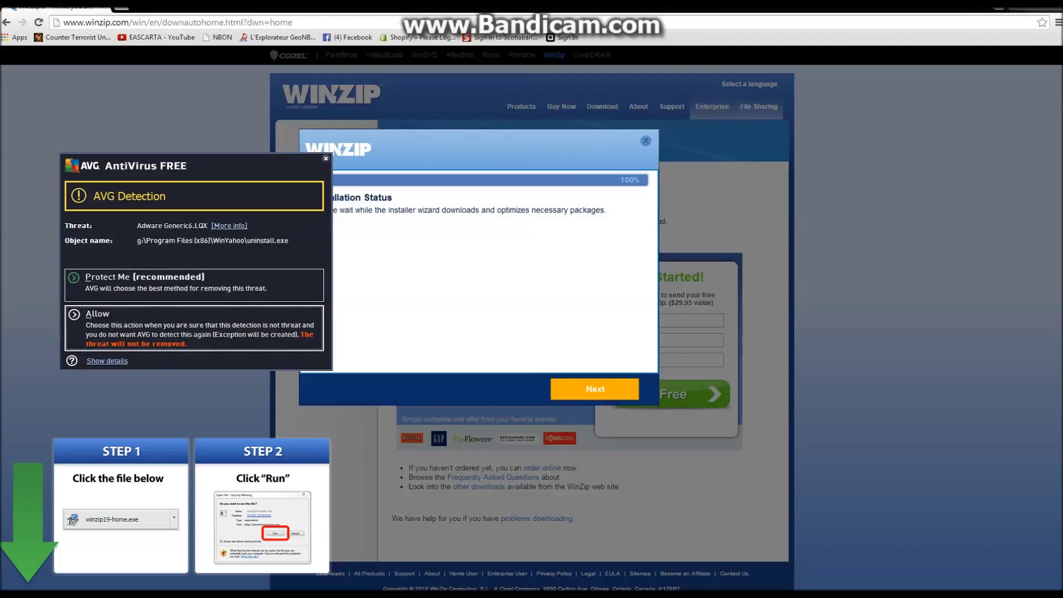
# Allow the WinYahoo uninstall.exe file flagged by AVG, dismiss the alert and continue the WinZip installer
pyautogui.moveTo(0, 172); pyautogui.dragTo(319, 198)
pyautogui.click(372, 303)
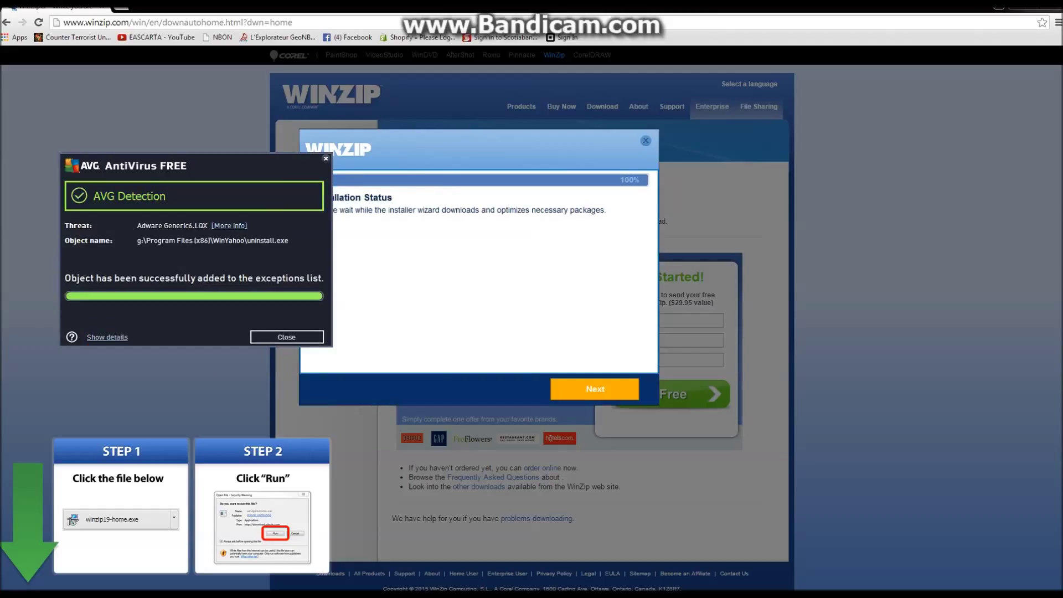
pyautogui.click(286, 337)
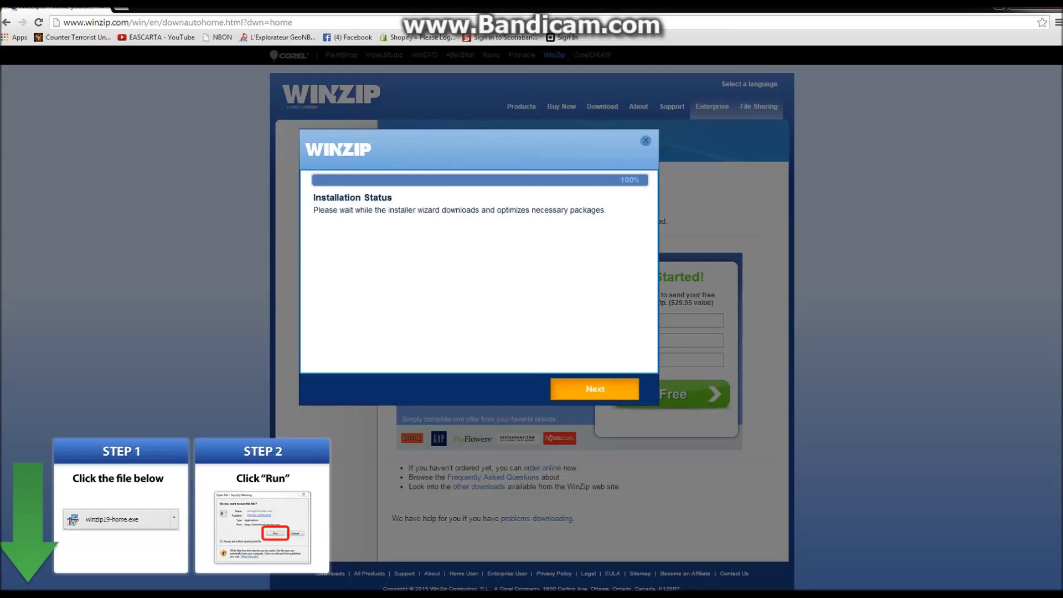
pyautogui.press('Return')
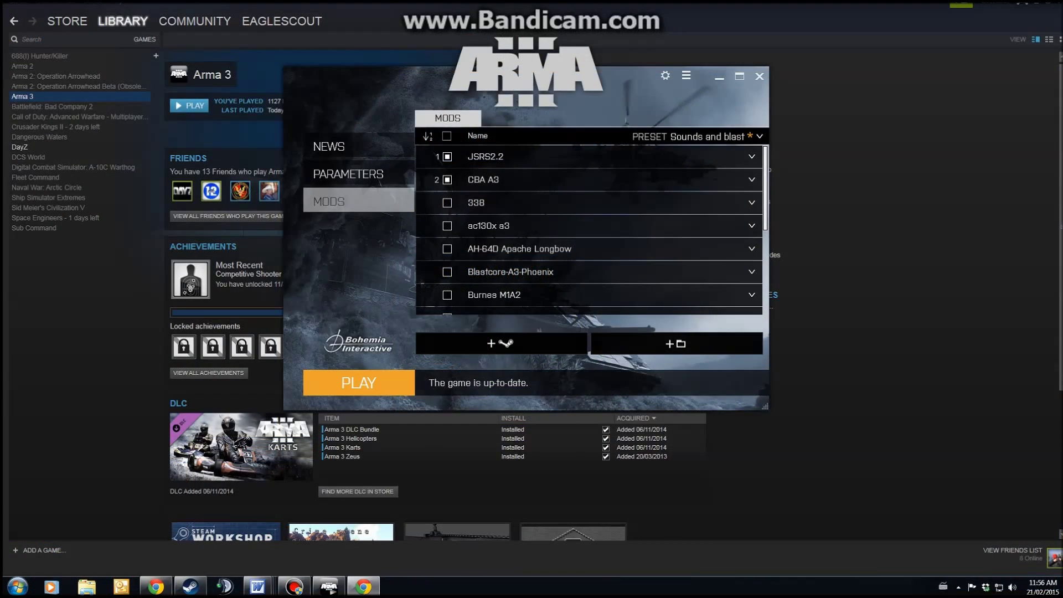
# Bring up a browser window over Steam and search Google for "armahaulic"
pyautogui.moveTo(1062, 260); pyautogui.dragTo(440, 23)
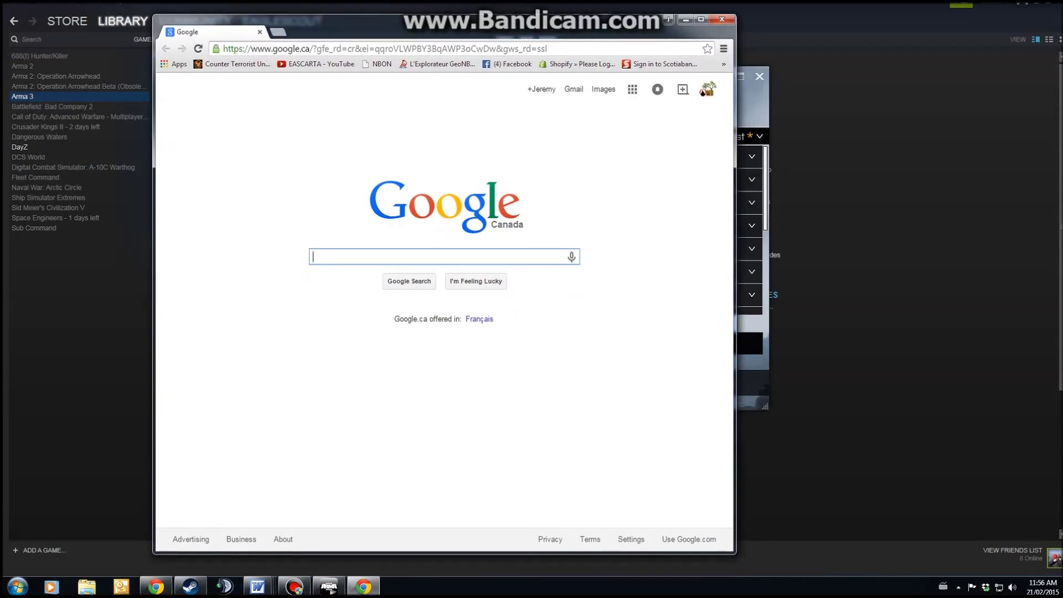
pyautogui.write('armaha')
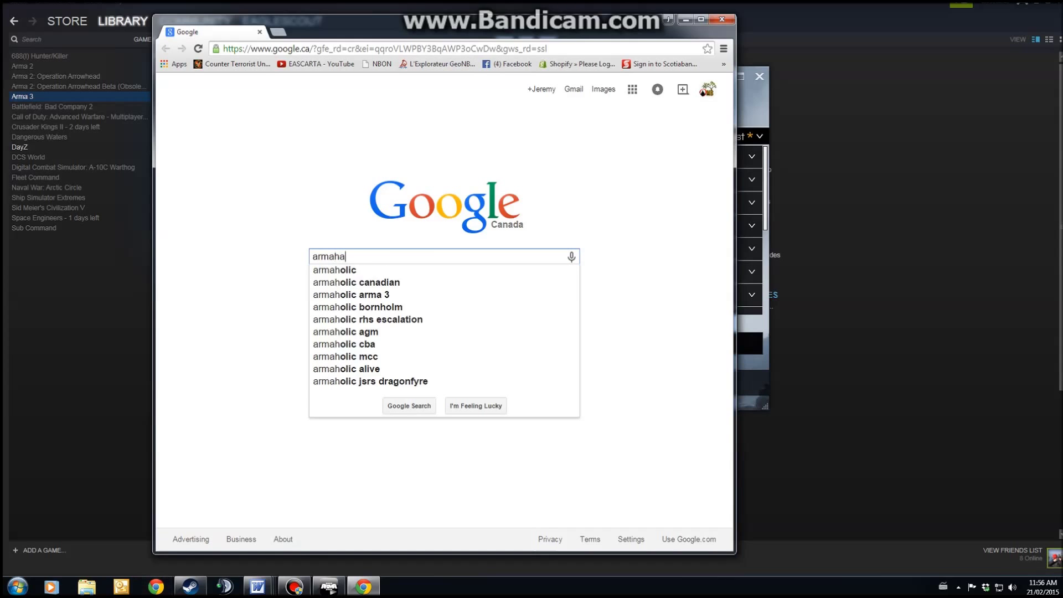
pyautogui.write('ulic')
pyautogui.press('Return')
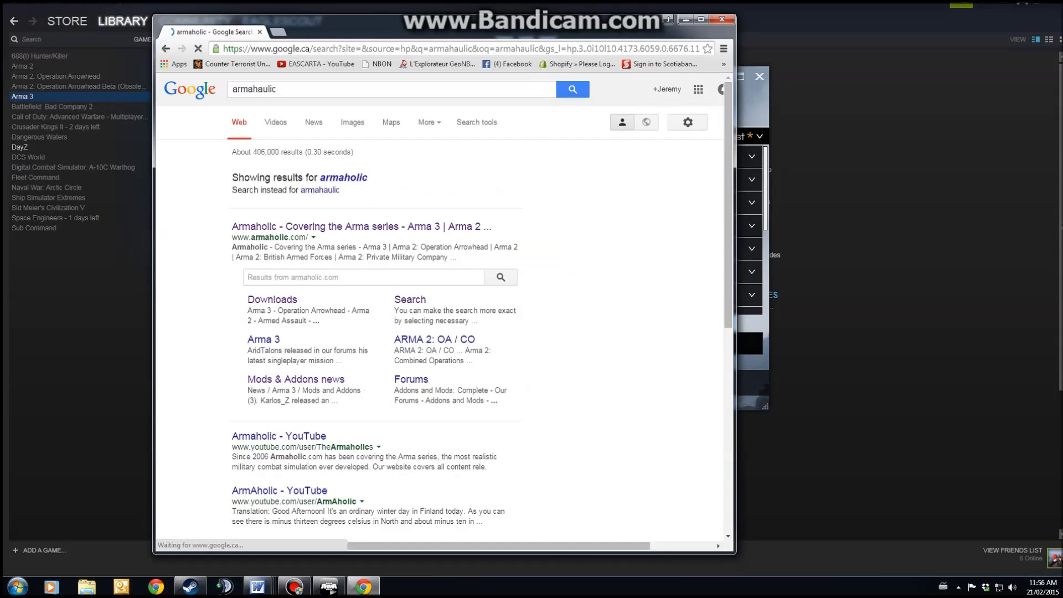
# Open the Arma 3 Addons section of Armaholic's downloads and look over its addon categories
pyautogui.click(272, 300)
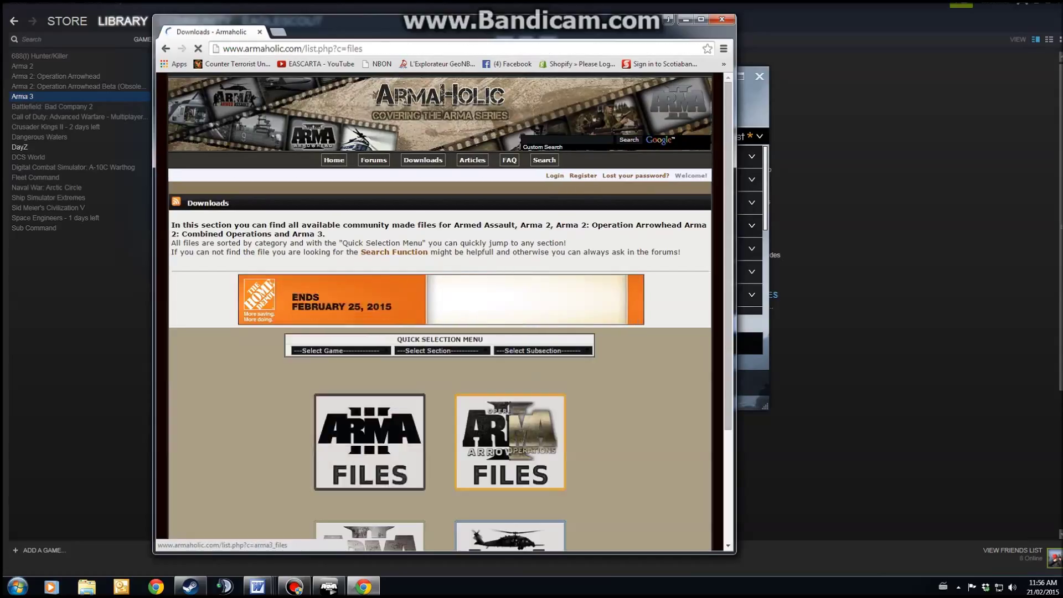
pyautogui.click(369, 442)
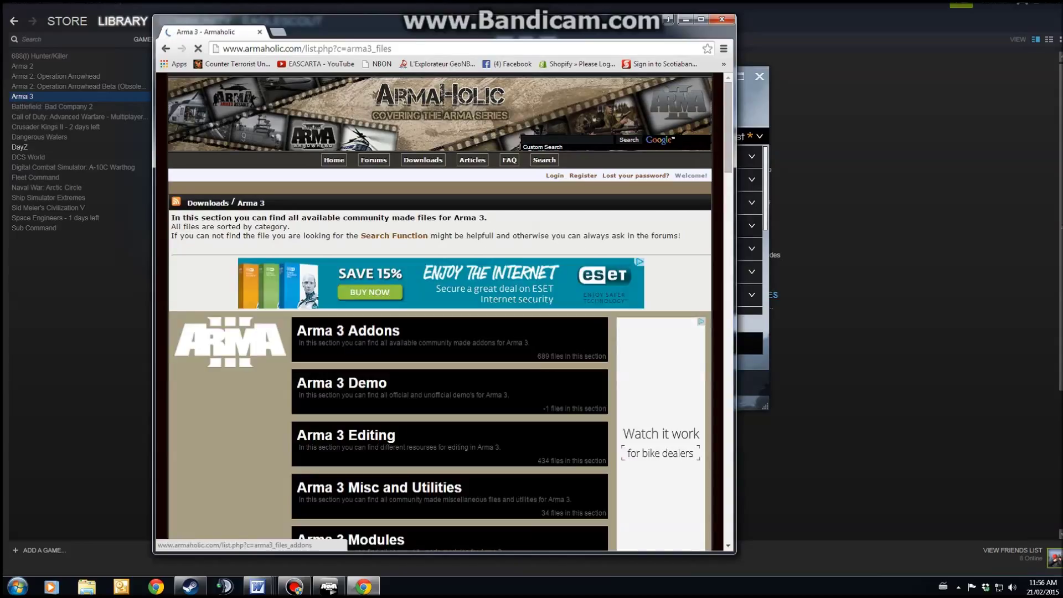
pyautogui.click(347, 331)
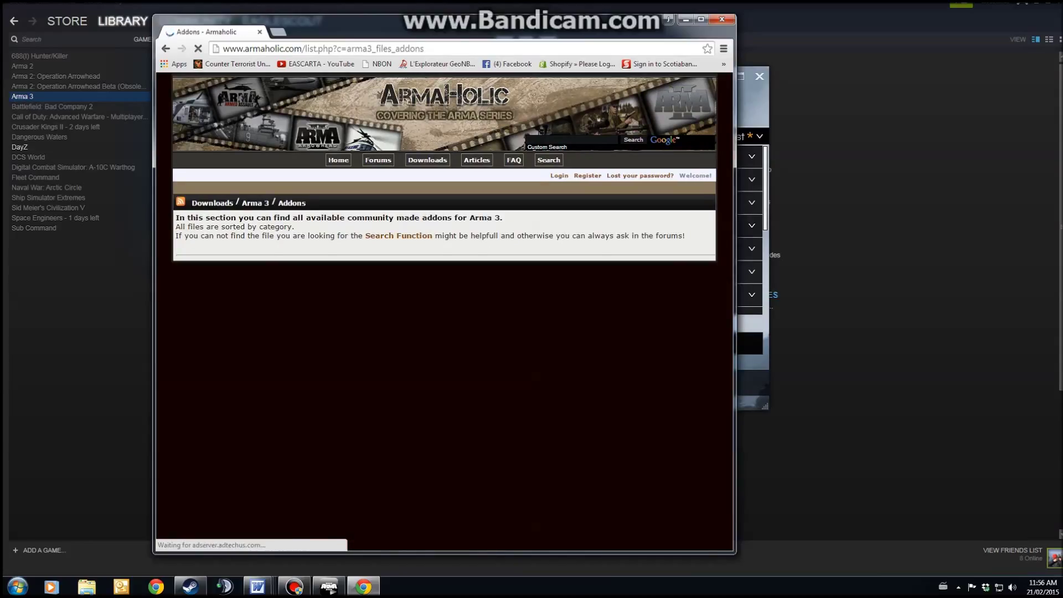
pyautogui.scroll(-2, 440, 310)
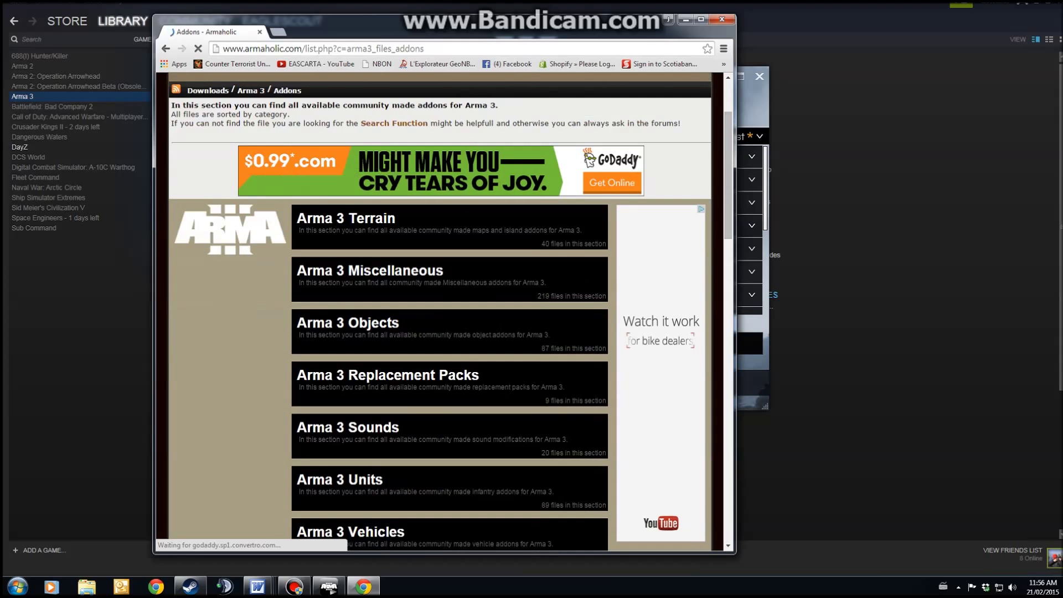
pyautogui.scroll(-2, 441, 310)
pyautogui.scroll(3, 441, 310)
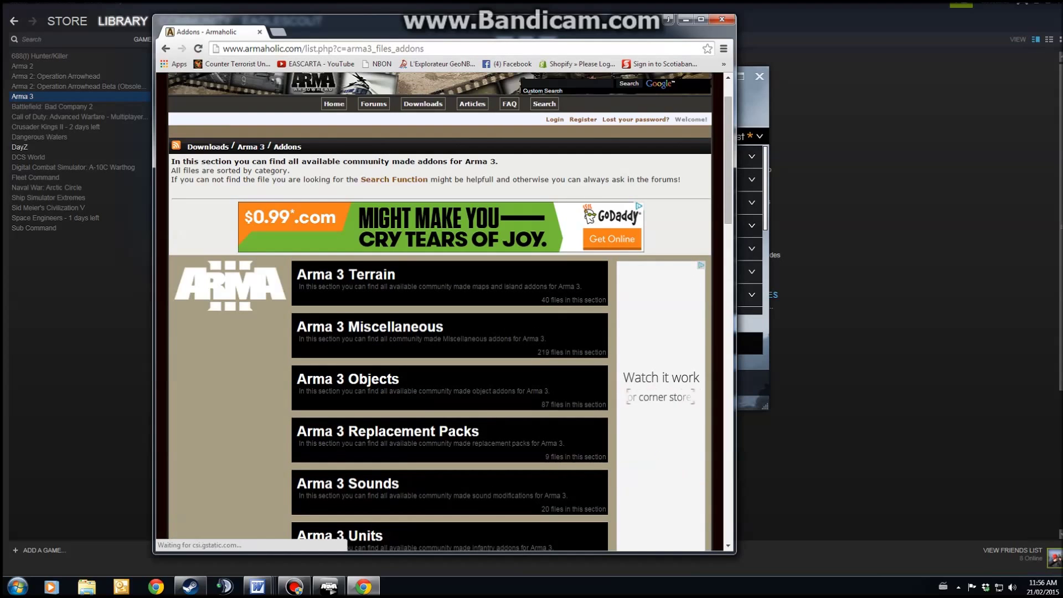
pyautogui.scroll(-2, 440, 310)
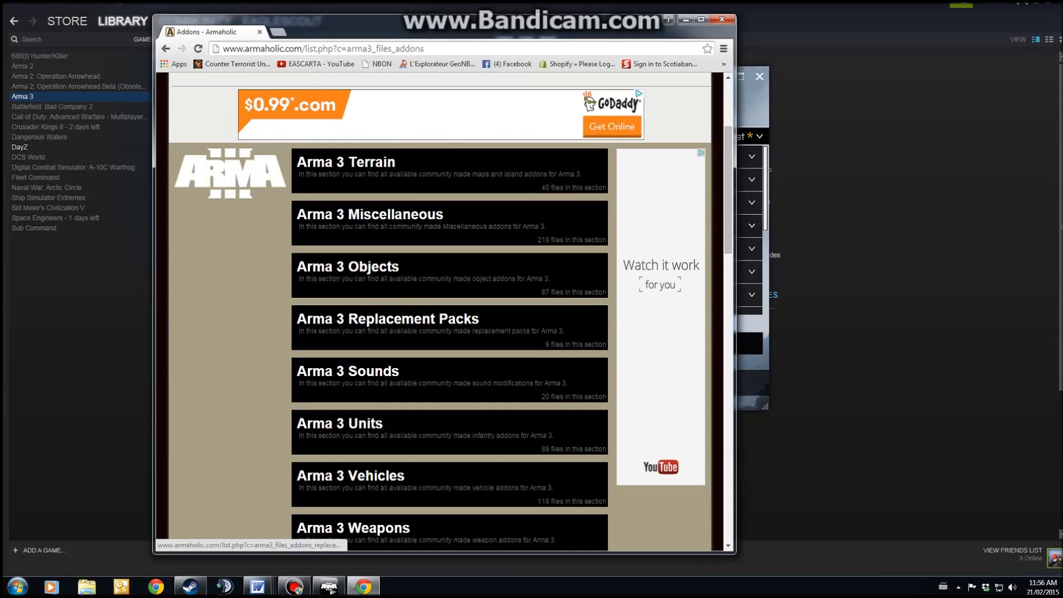
pyautogui.scroll(-1, 440, 310)
pyautogui.scroll(4, 440, 310)
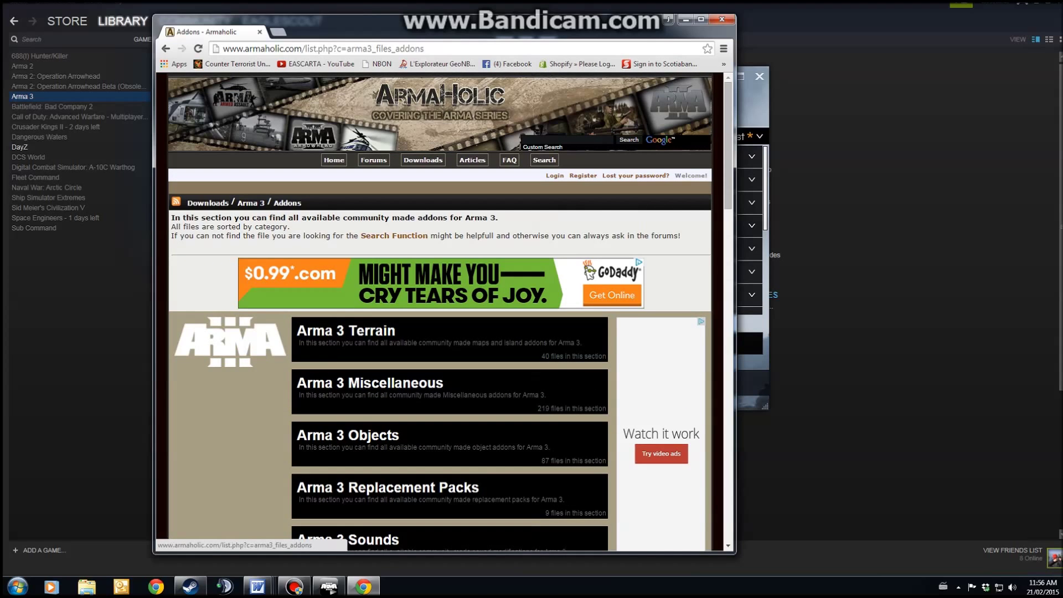
# Search the Armaholic site for "CBA" and look through the matching pages
pyautogui.click(544, 160)
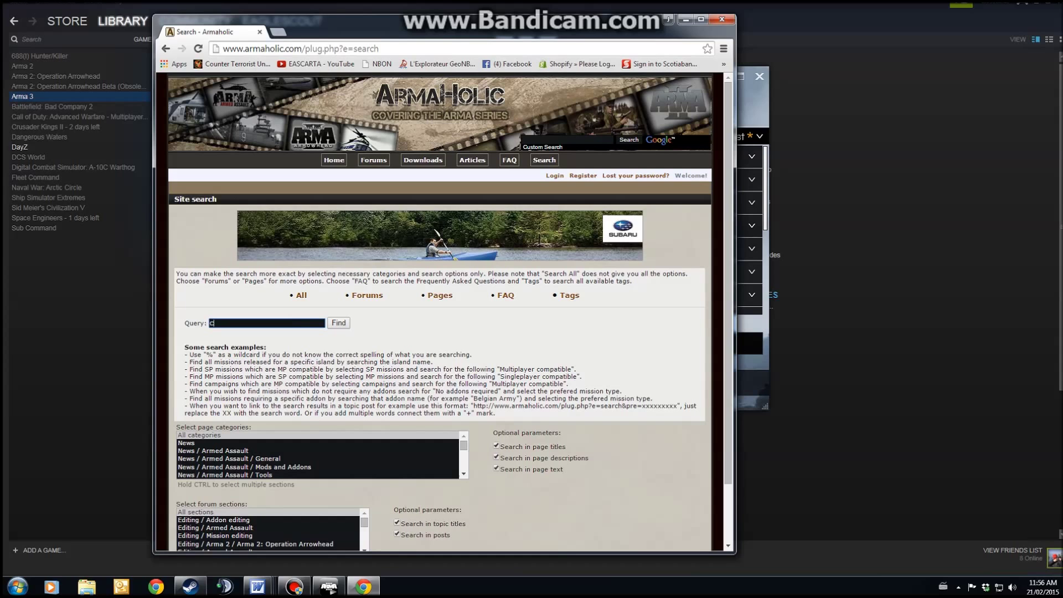
pyautogui.write('CBA')
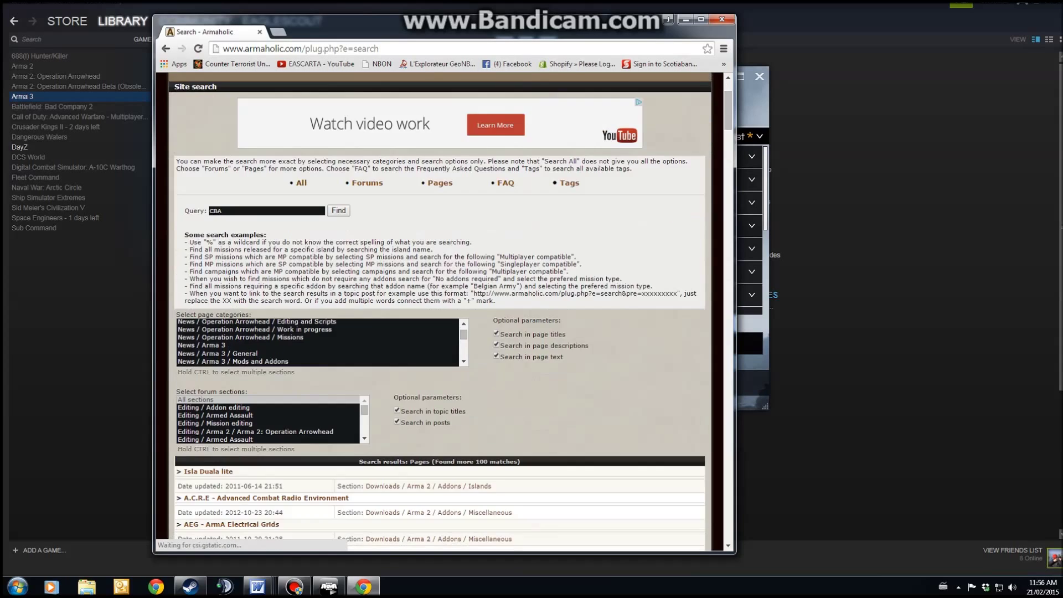
pyautogui.scroll(-3, 440, 310)
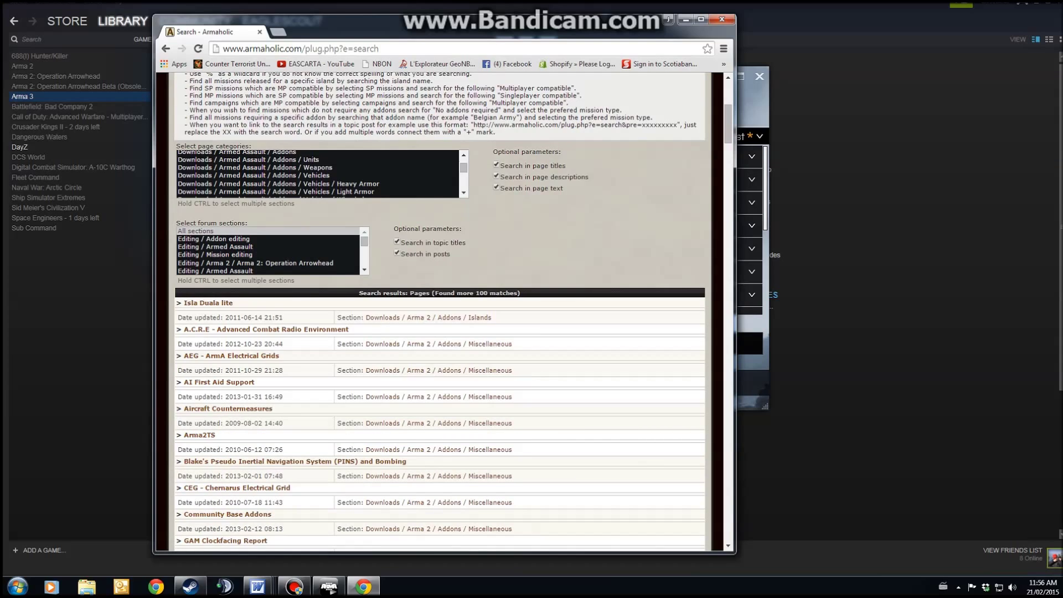
pyautogui.scroll(-15, 440, 310)
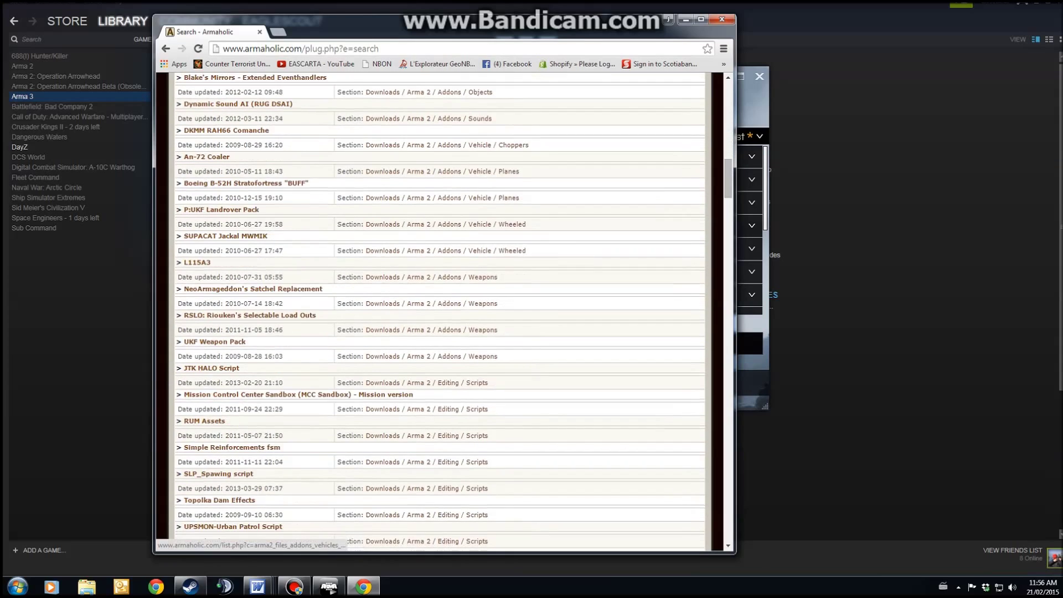
pyautogui.scroll(-10, 440, 310)
pyautogui.scroll(12, 440, 310)
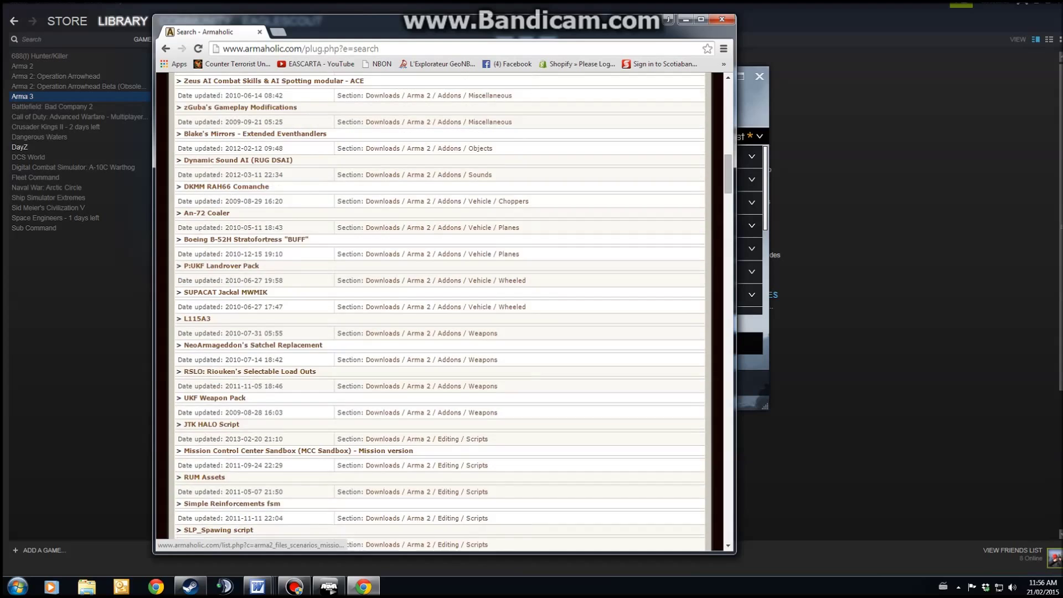
pyautogui.scroll(15, 440, 310)
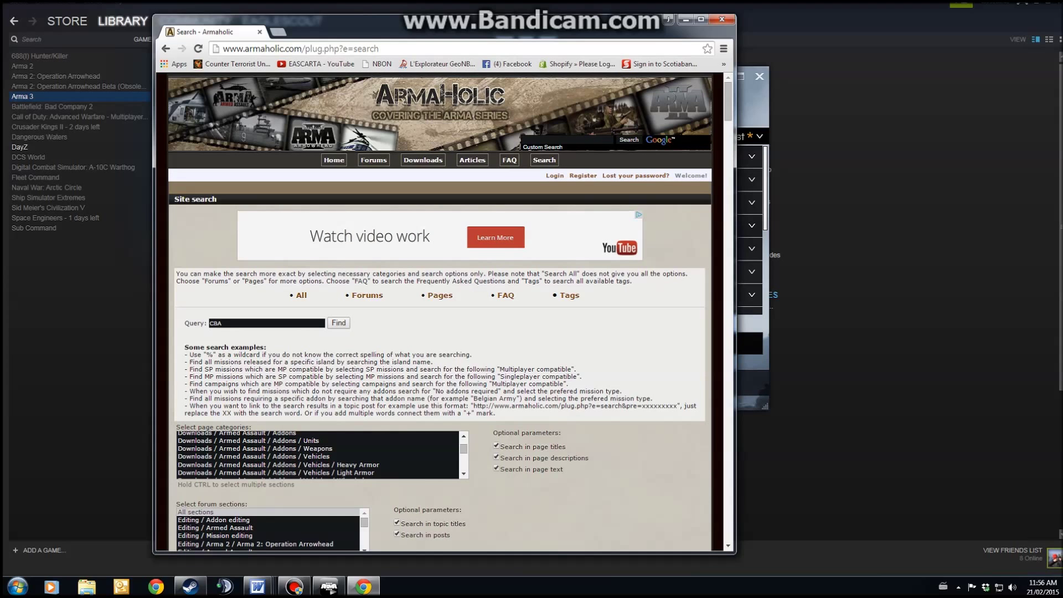
# Search the Armaholic site for "CBA A3"
pyautogui.press('BackSpace')
pyautogui.write('o')
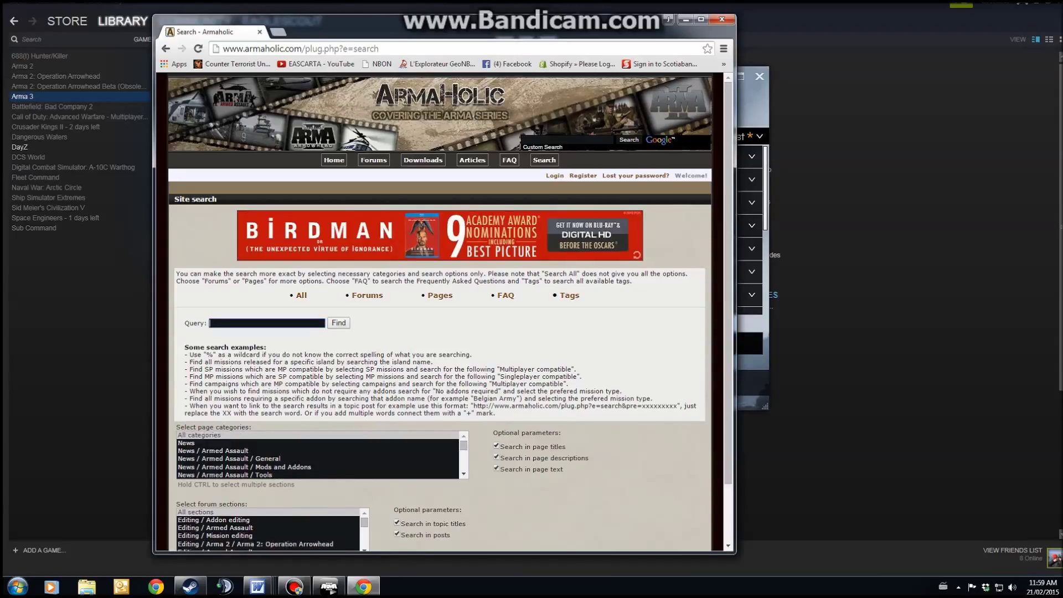
pyautogui.write('CBA A3')
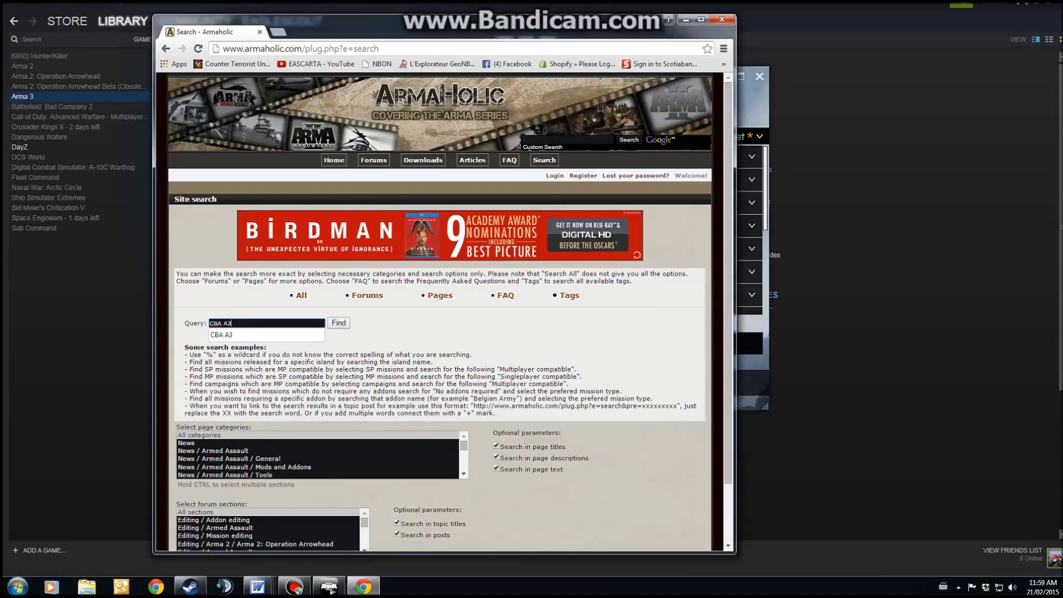
pyautogui.press('Return')
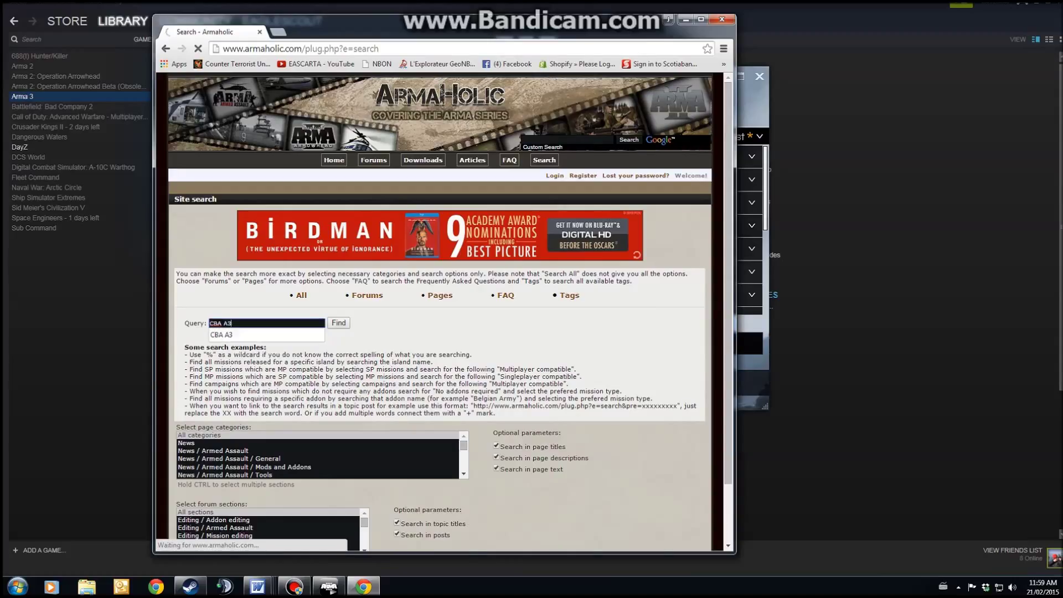
# Open the Community Base addons A3 page from the Arma 3 Miscellaneous addons in the search results
pyautogui.scroll(-5, 322, 285)
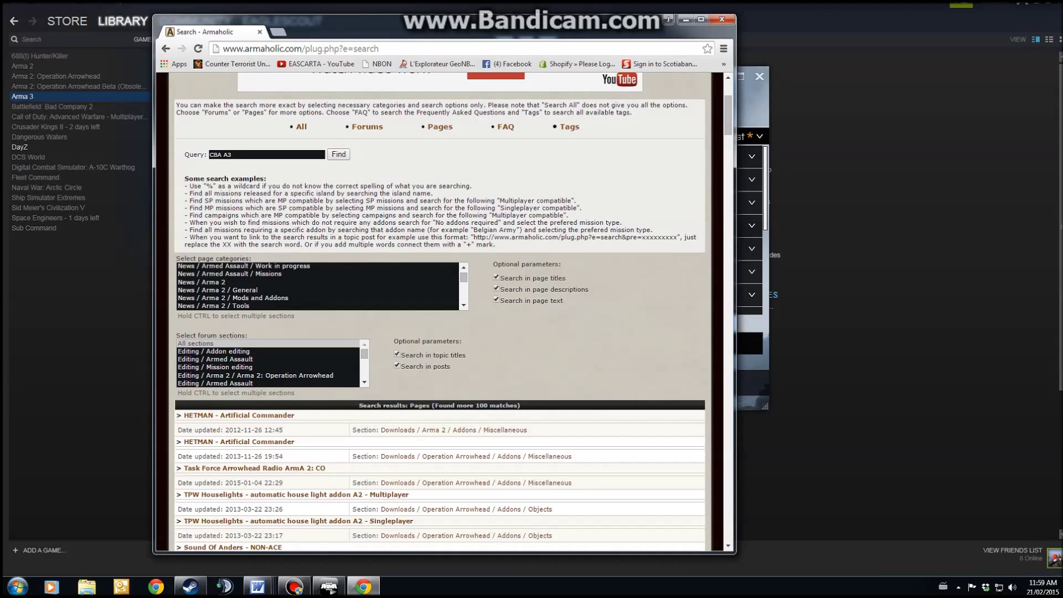
pyautogui.scroll(-8, 440, 310)
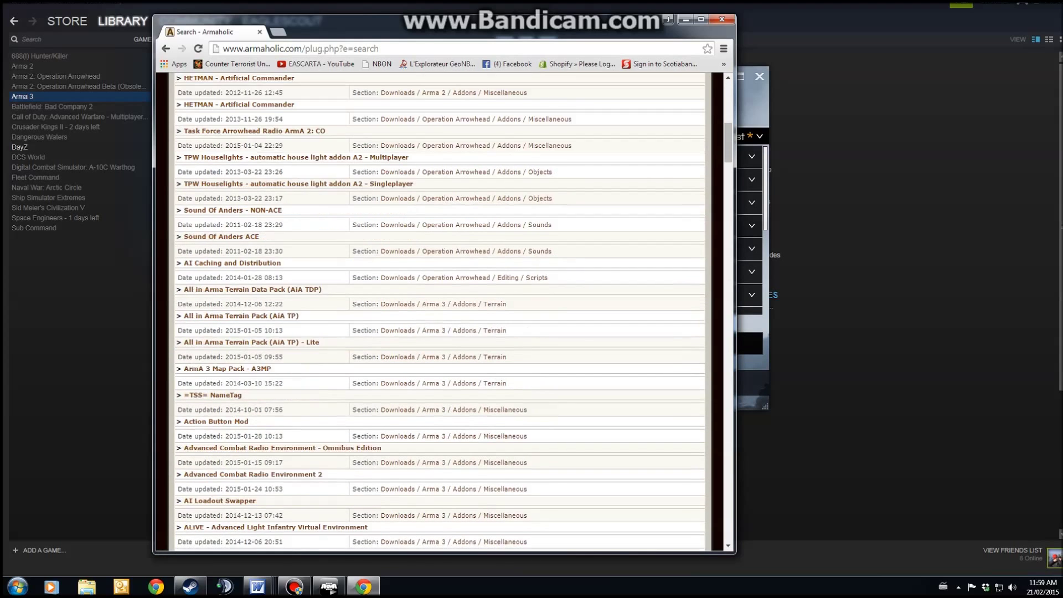
pyautogui.scroll(-3, 440, 310)
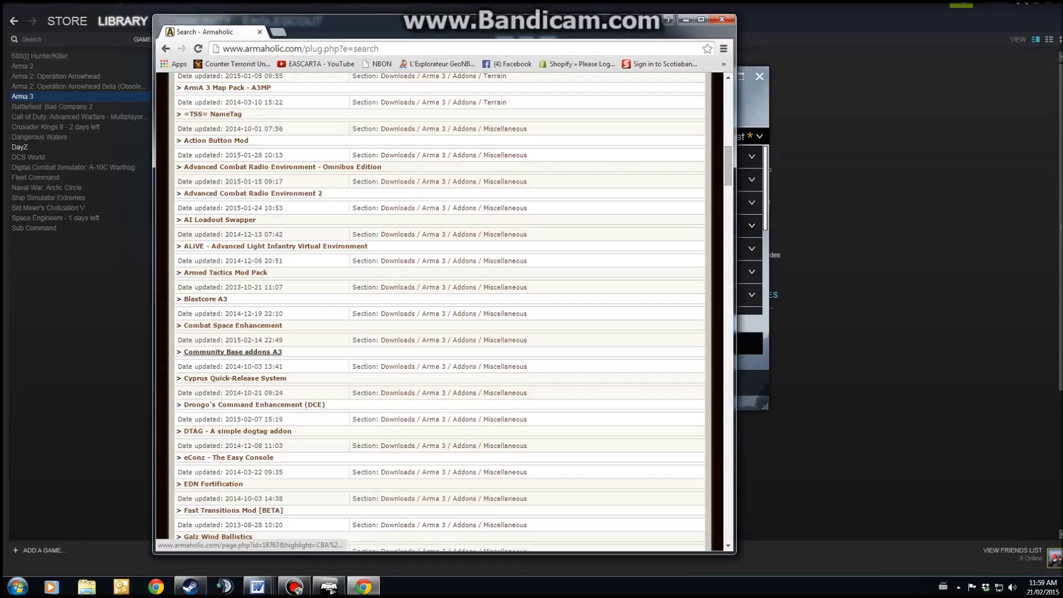
pyautogui.click(232, 352)
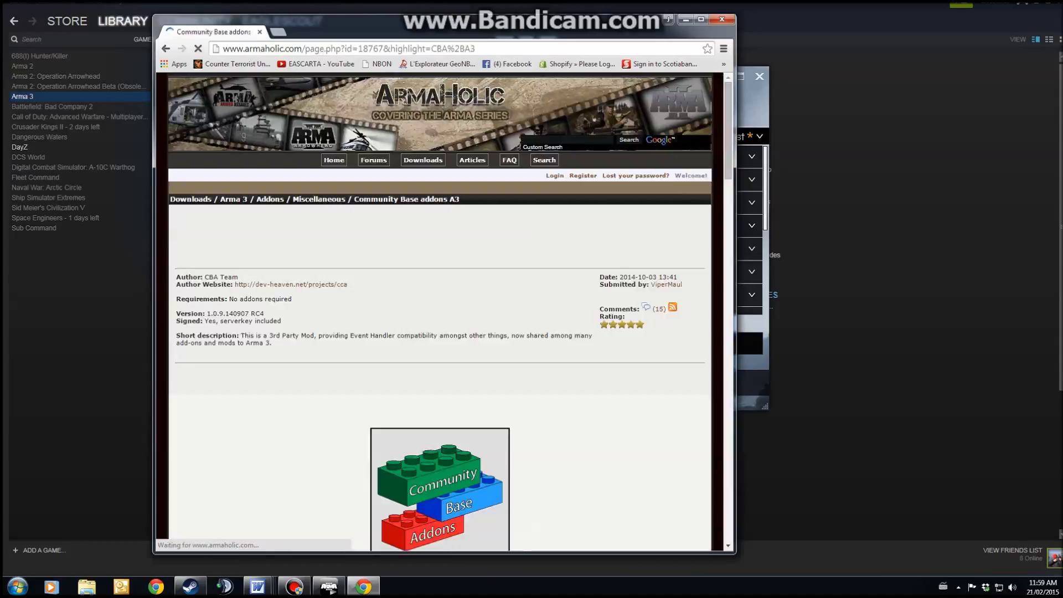
# Download Community Base addons A3 from FTP #1 and open the archive in the WinZip evaluation version, dismissing the welcome screen
pyautogui.scroll(-5, 232, 352)
pyautogui.scroll(-15, 290, 429)
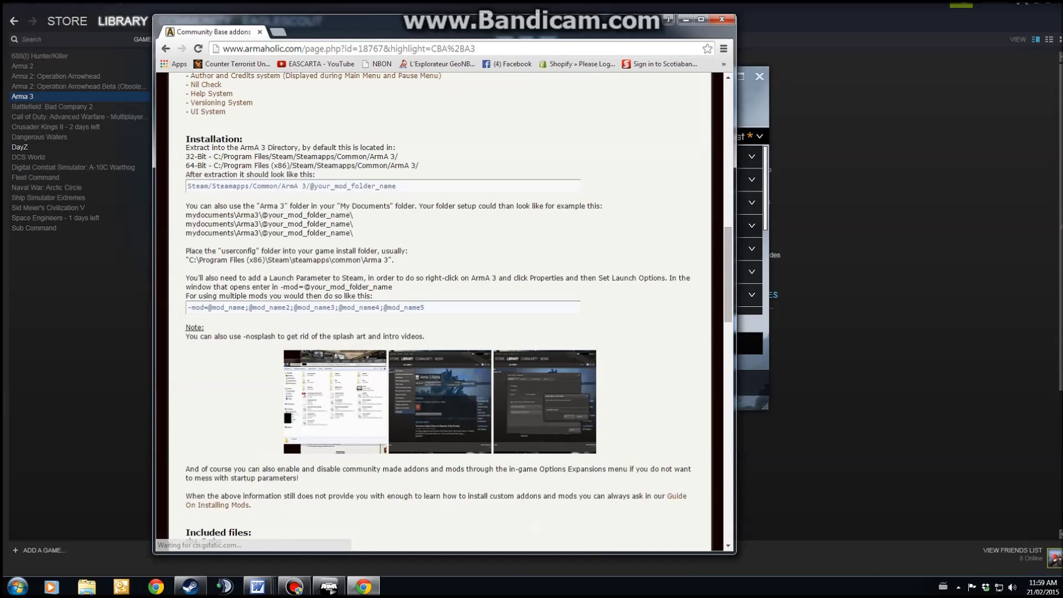
pyautogui.scroll(-10, 277, 285)
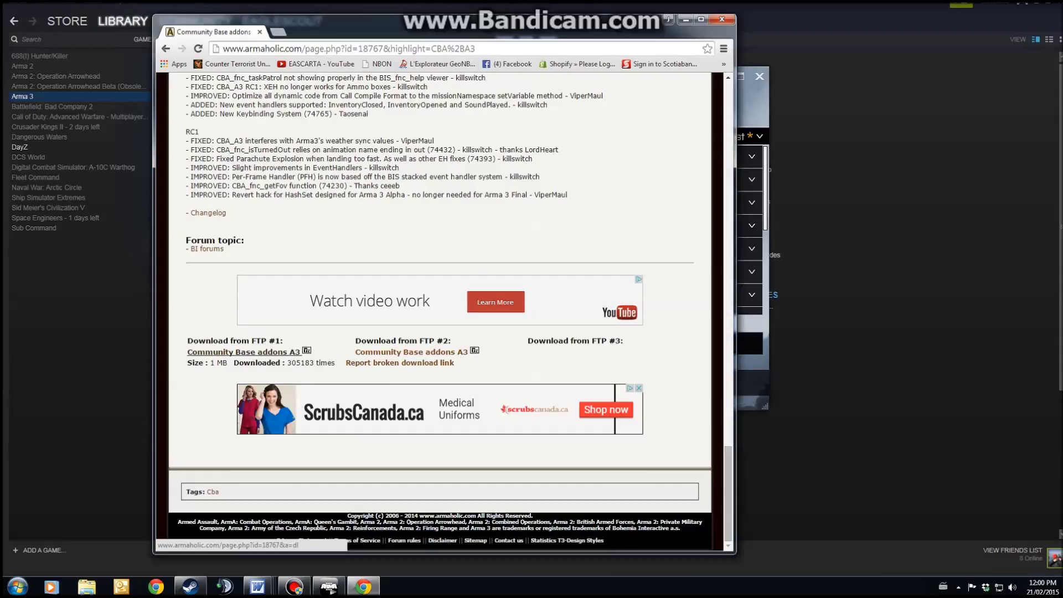
pyautogui.click(244, 352)
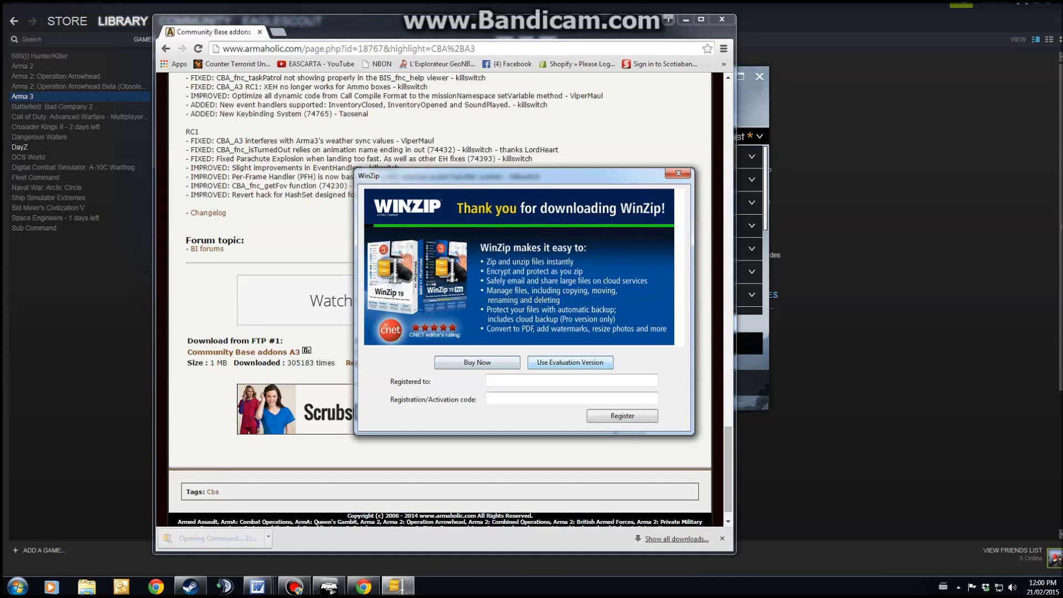
pyautogui.click(571, 362)
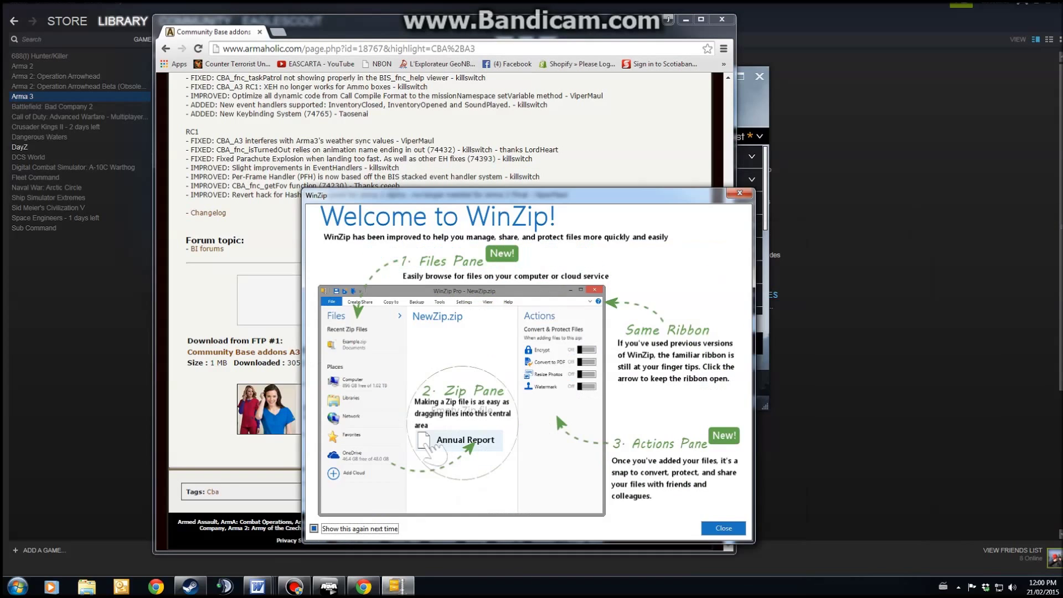
pyautogui.click(743, 192)
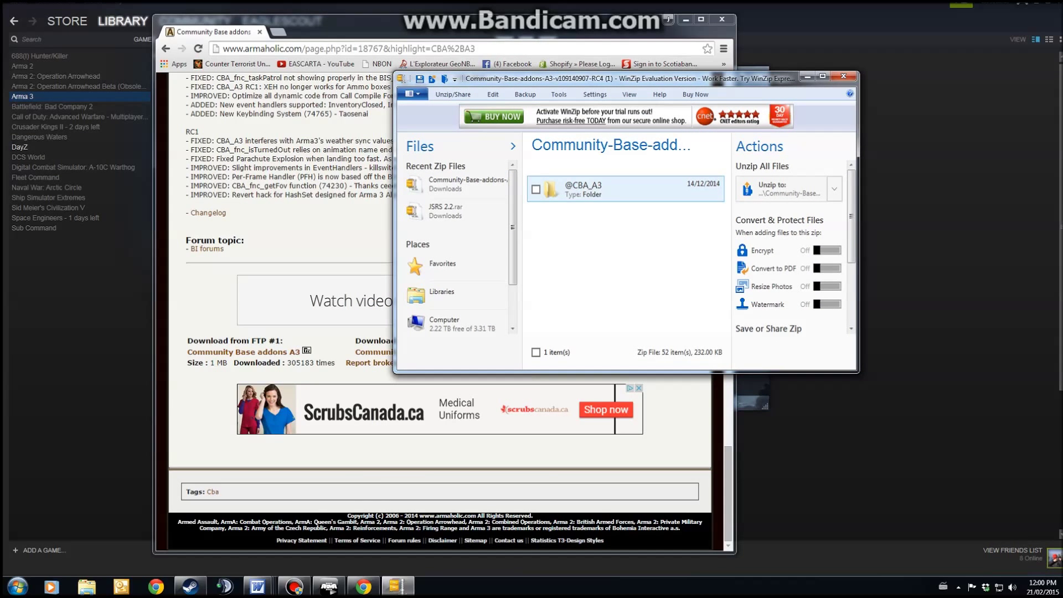
pyautogui.click(584, 187)
pyautogui.rightClick(584, 183)
pyautogui.click(607, 206)
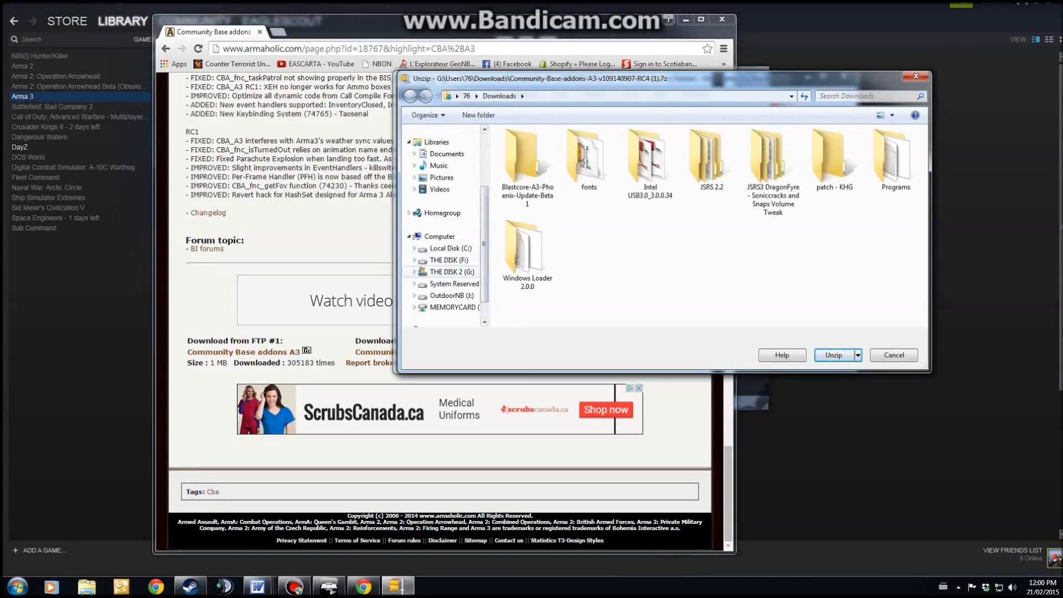
pyautogui.click(451, 272)
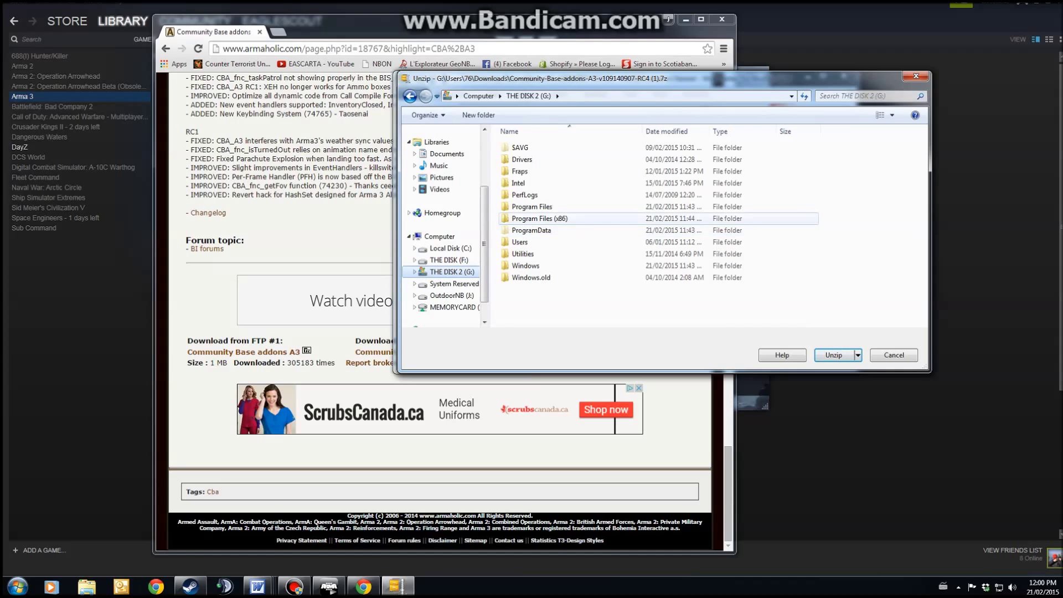
pyautogui.doubleClick(537, 218)
pyautogui.scroll(-4, 537, 216)
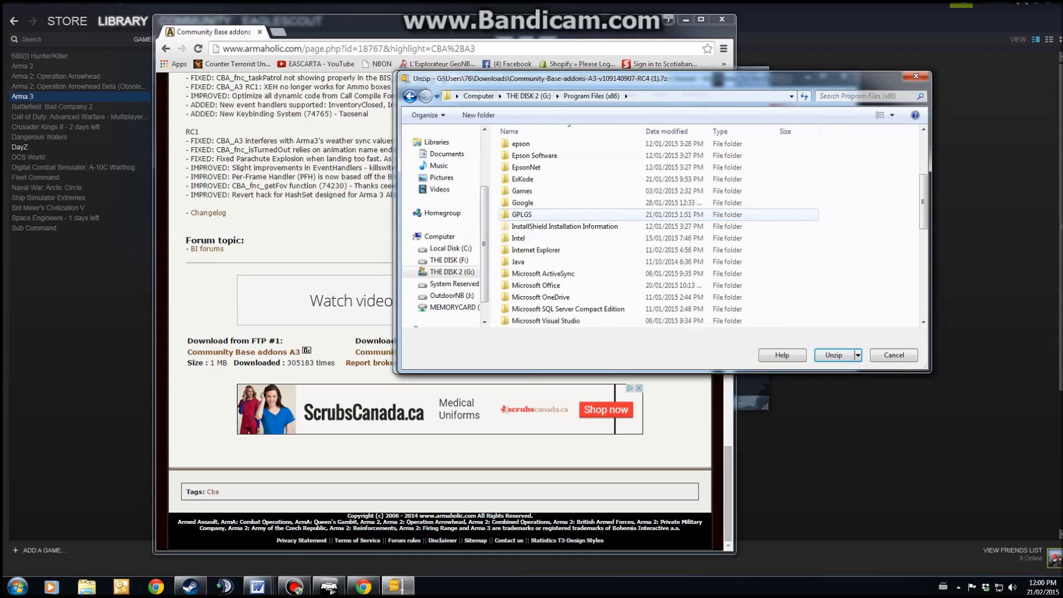
pyautogui.scroll(-4, 537, 216)
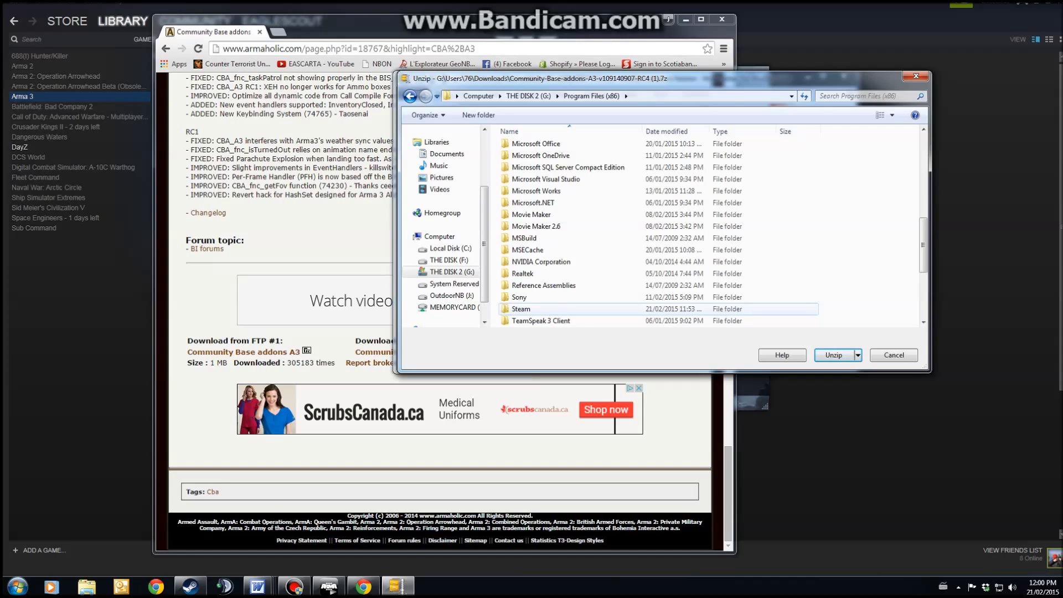
pyautogui.doubleClick(520, 308)
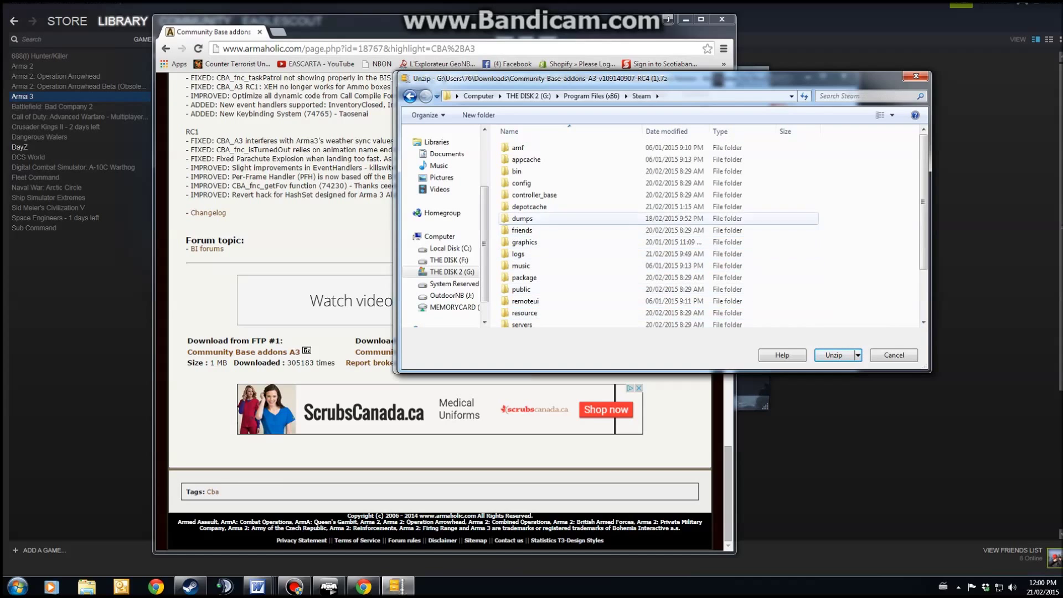
# Look inside steamapps\common\Arma 3 as the unzip destination and cancel the extraction
pyautogui.scroll(-2, 532, 219)
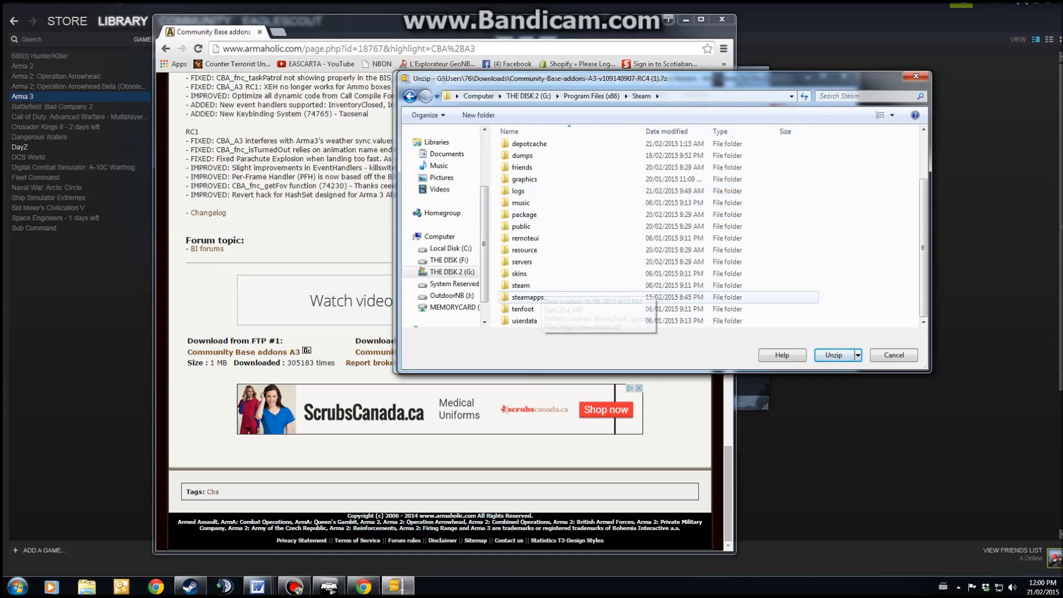
pyautogui.doubleClick(528, 298)
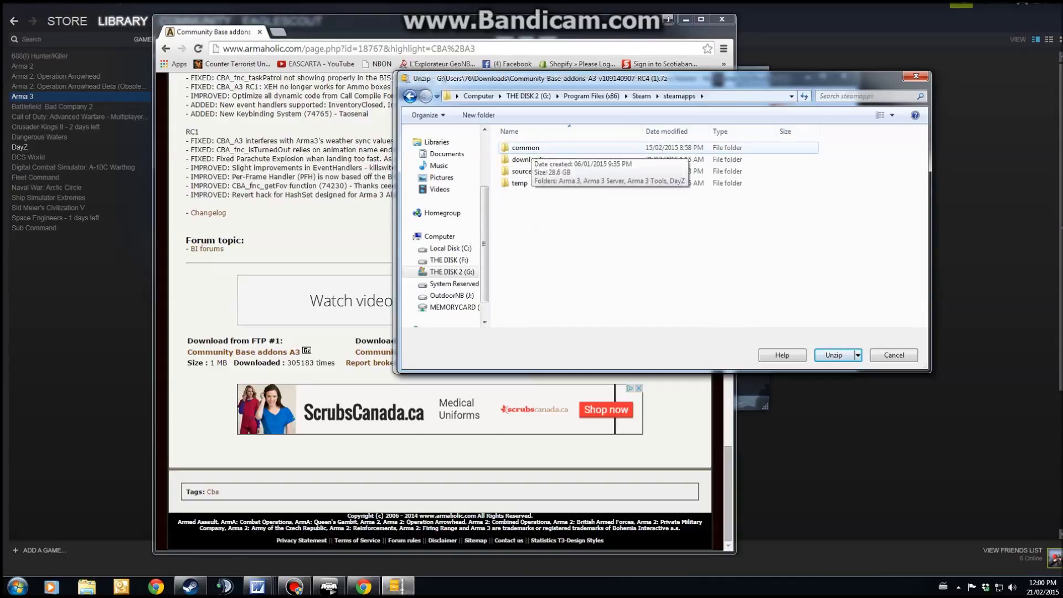
pyautogui.doubleClick(526, 148)
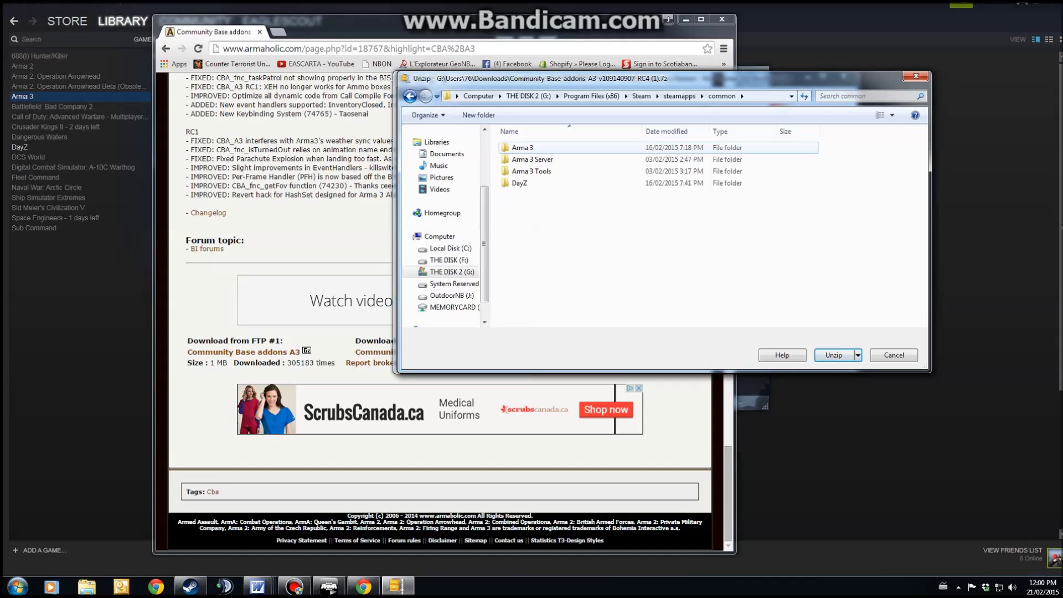
pyautogui.doubleClick(523, 147)
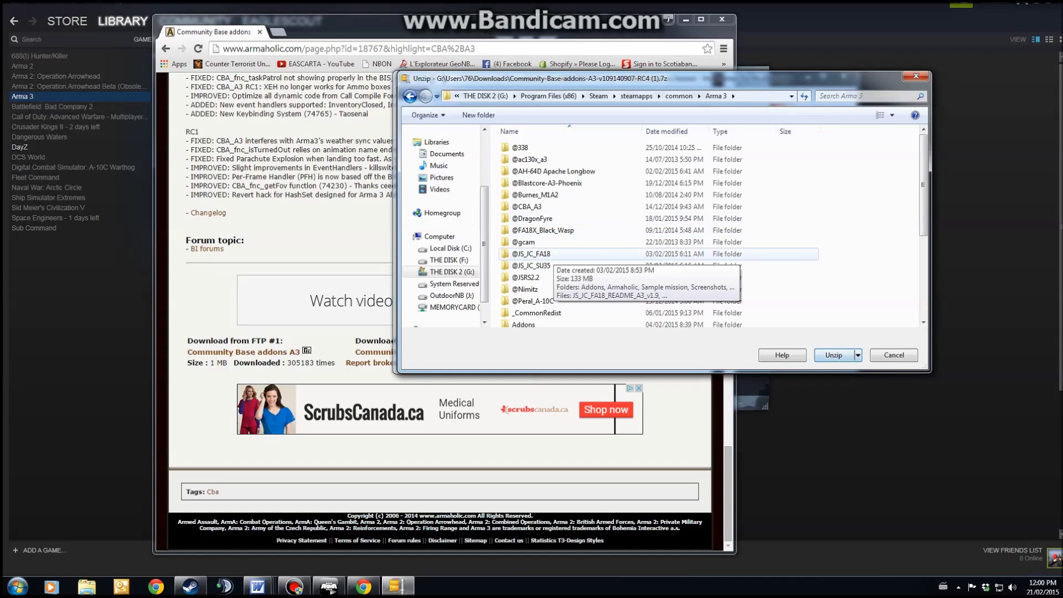
pyautogui.click(893, 355)
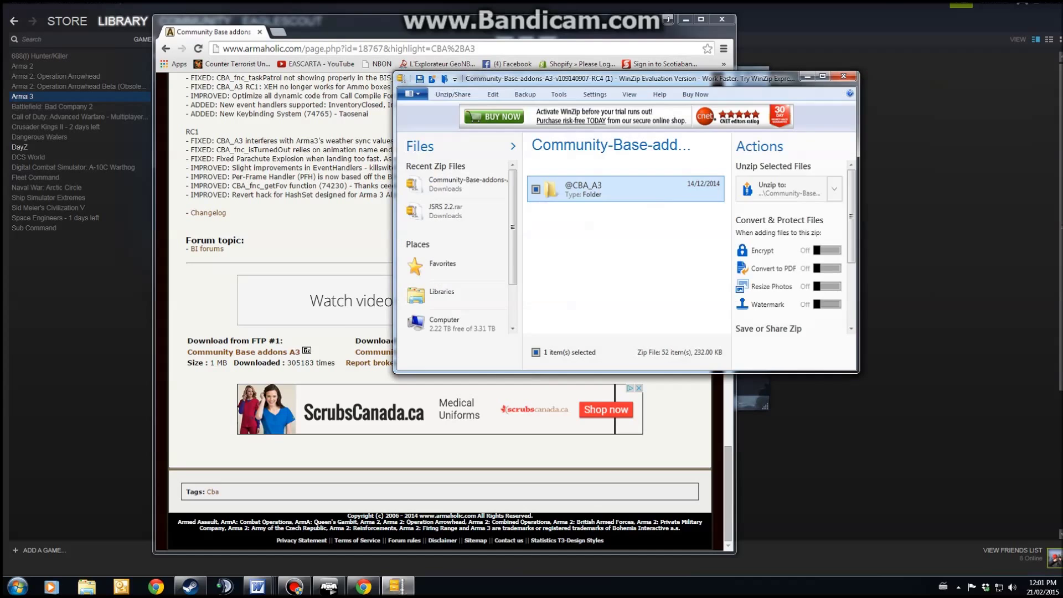
# Close the WinZip archive window, the Armaholic browser window and the Arma 3 launcher
pyautogui.click(845, 76)
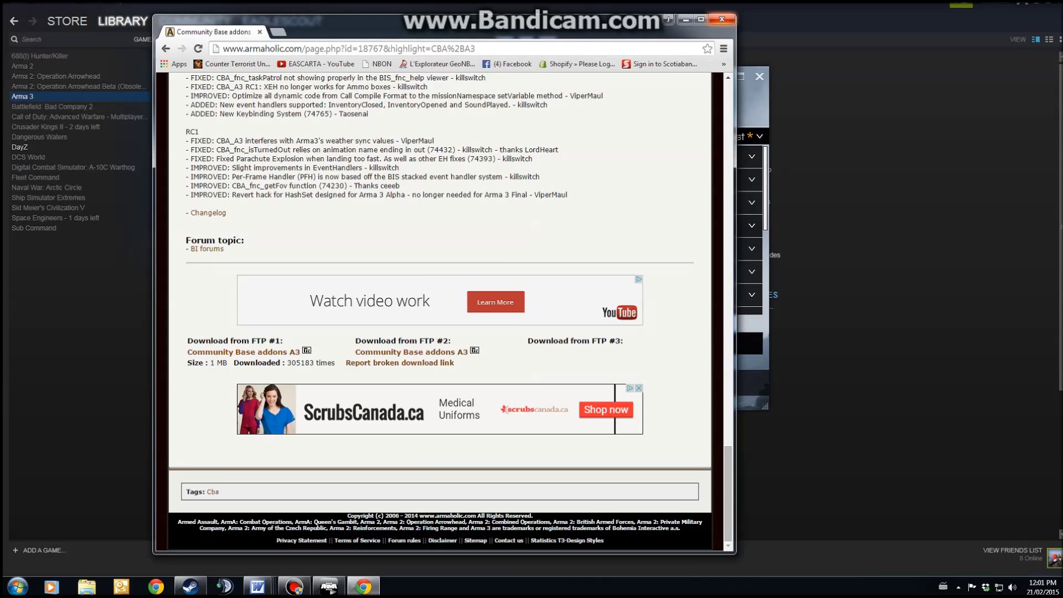
pyautogui.click(722, 19)
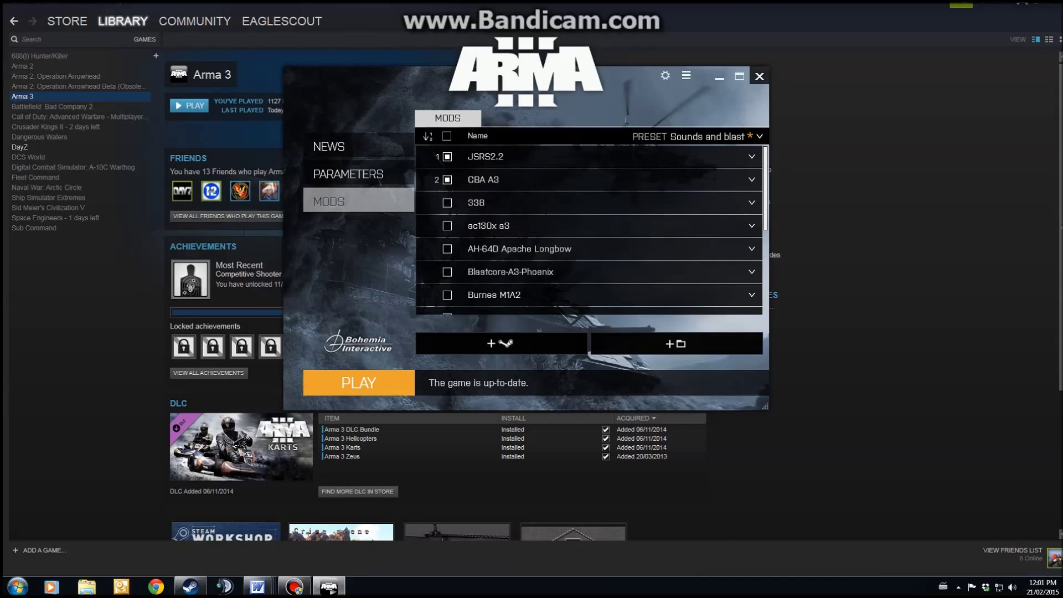
pyautogui.click(759, 76)
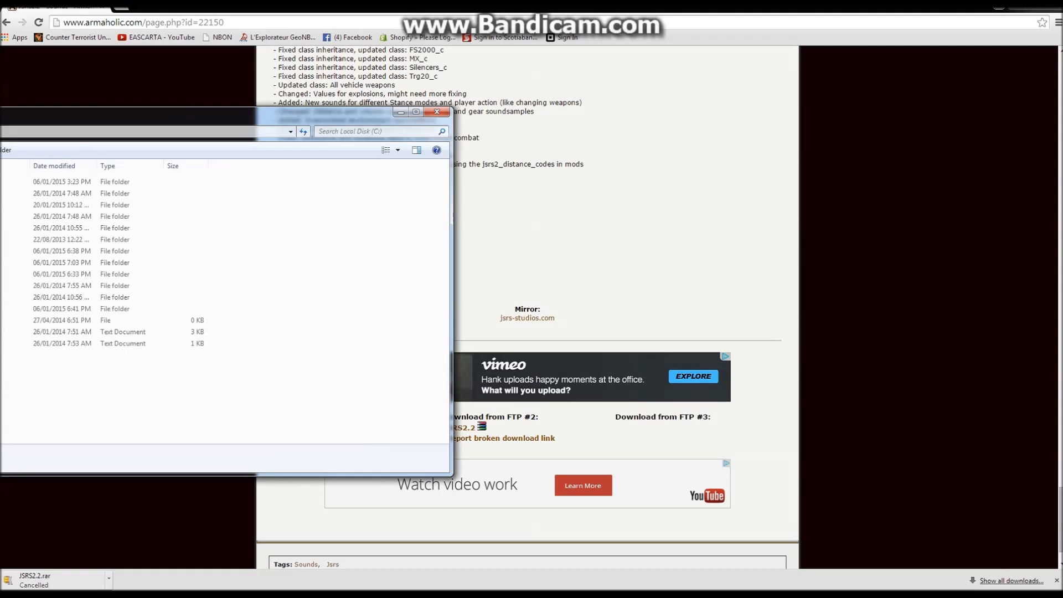
# Maximize the file explorer window and open the JSRS 2.2 archive from the Downloads folder
pyautogui.moveTo(167, 115); pyautogui.dragTo(519, 0)
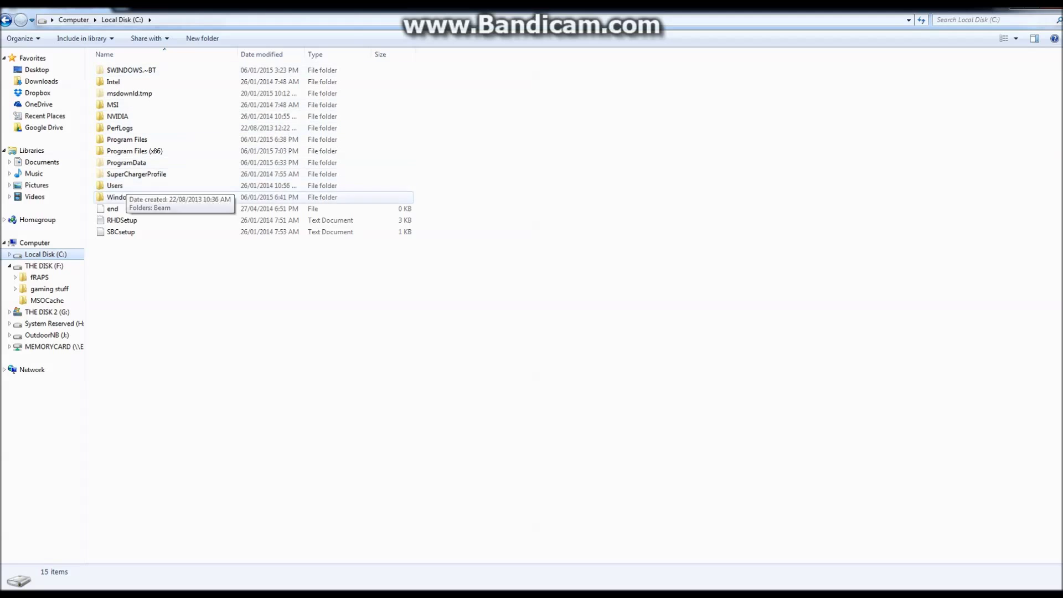
pyautogui.click(41, 80)
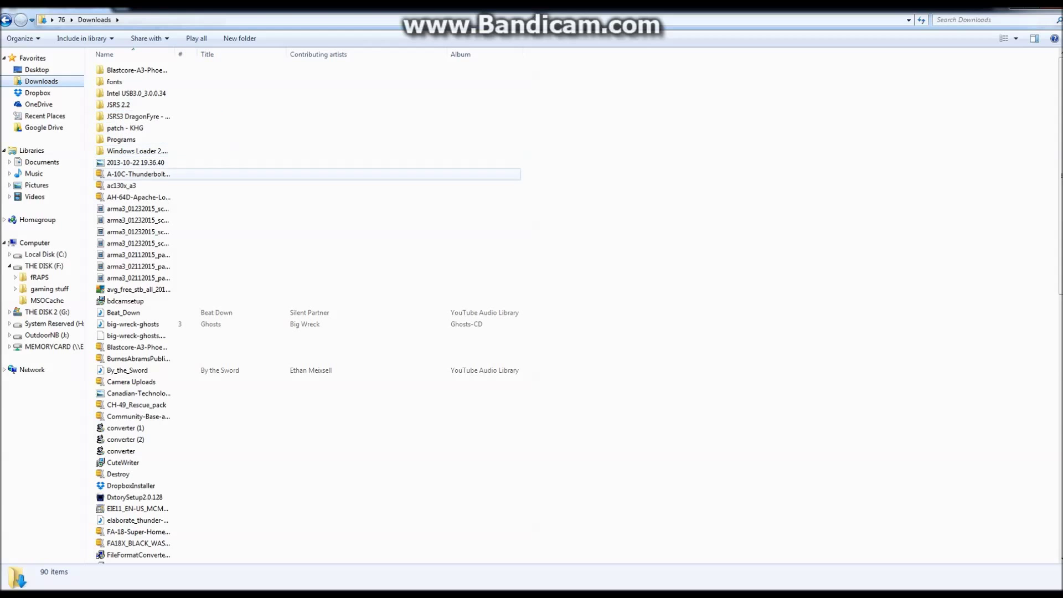
pyautogui.click(139, 509)
pyautogui.scroll(-7, 139, 502)
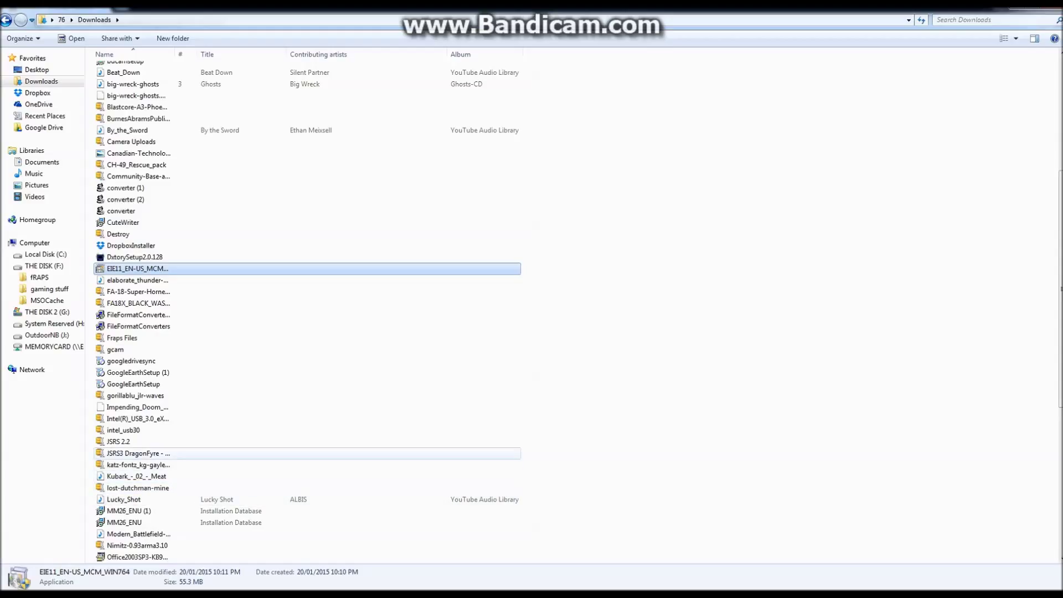
pyautogui.click(119, 441)
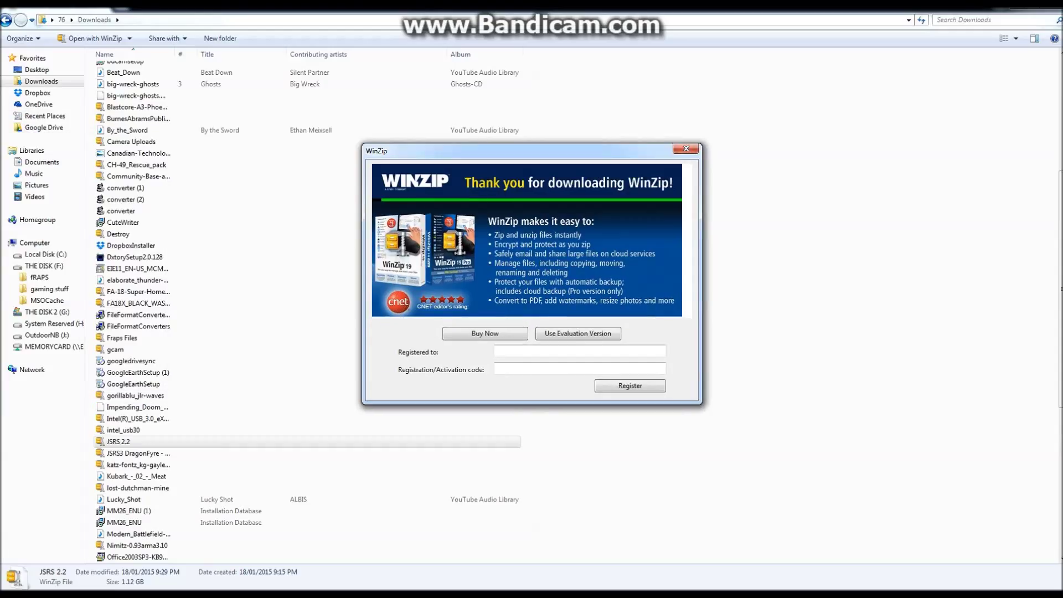
# Continue with the WinZip evaluation version, dismiss its welcome screen and maximize the JSRS 2.2 archive window
pyautogui.click(578, 333)
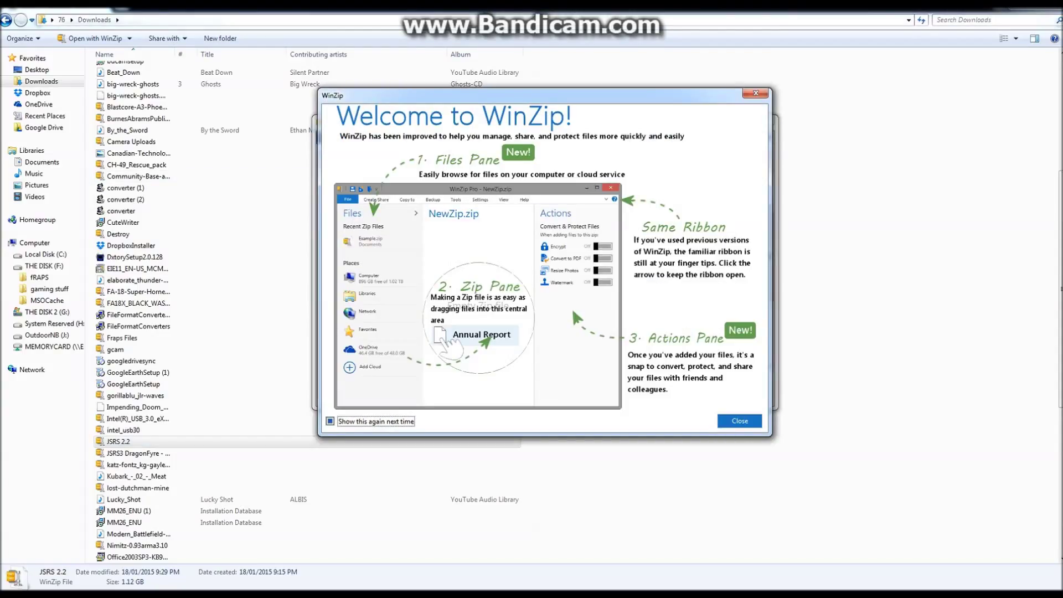
pyautogui.press('Return')
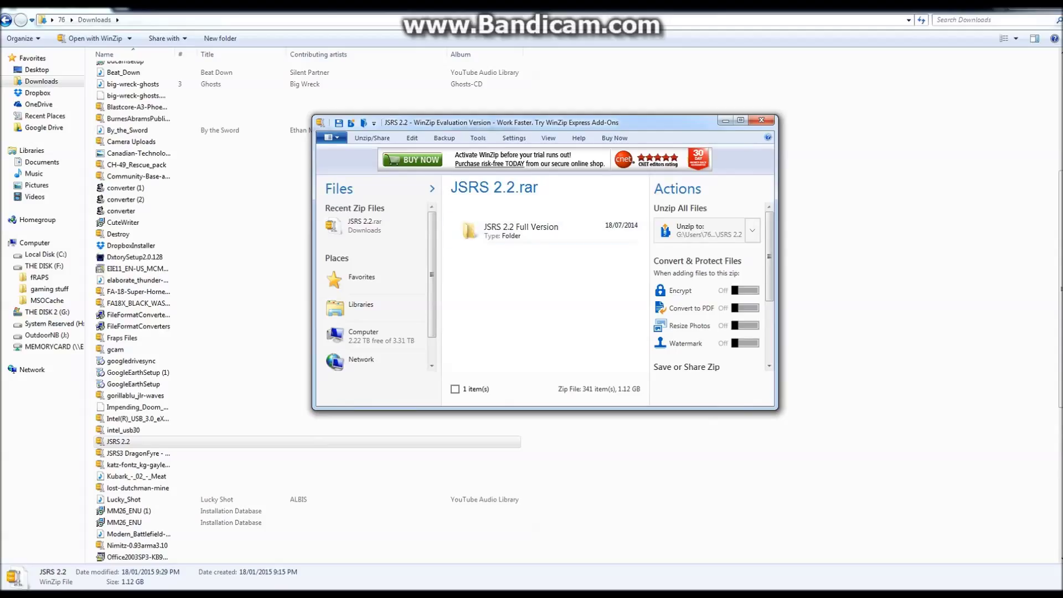
pyautogui.click(741, 120)
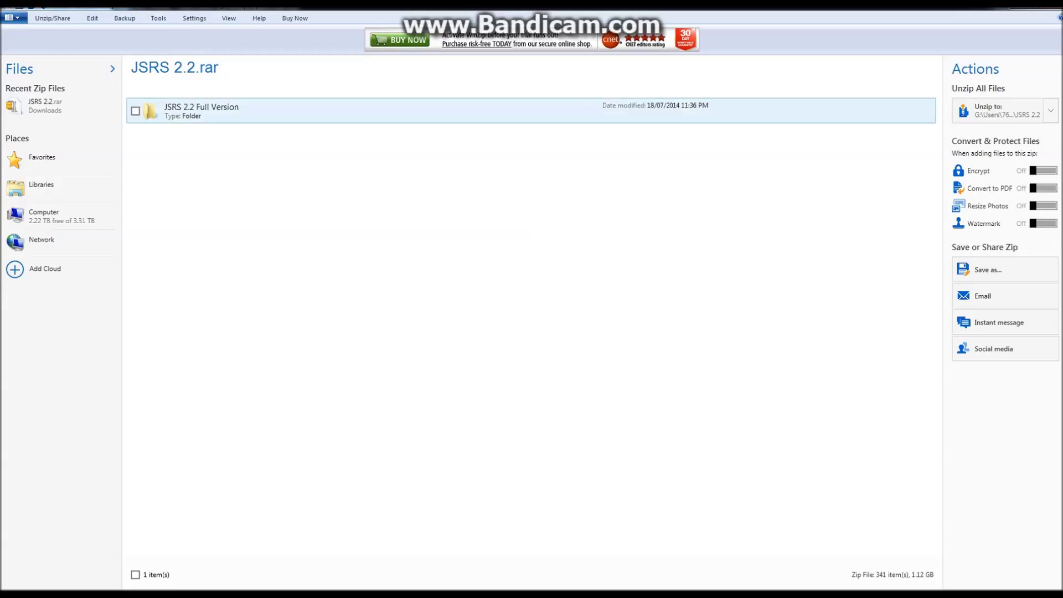
# Start extracting the JSRS 2.2 Full Version folder and browse to Program Files (x86) on THE DISK 2 (G:) as destination
pyautogui.click(201, 111)
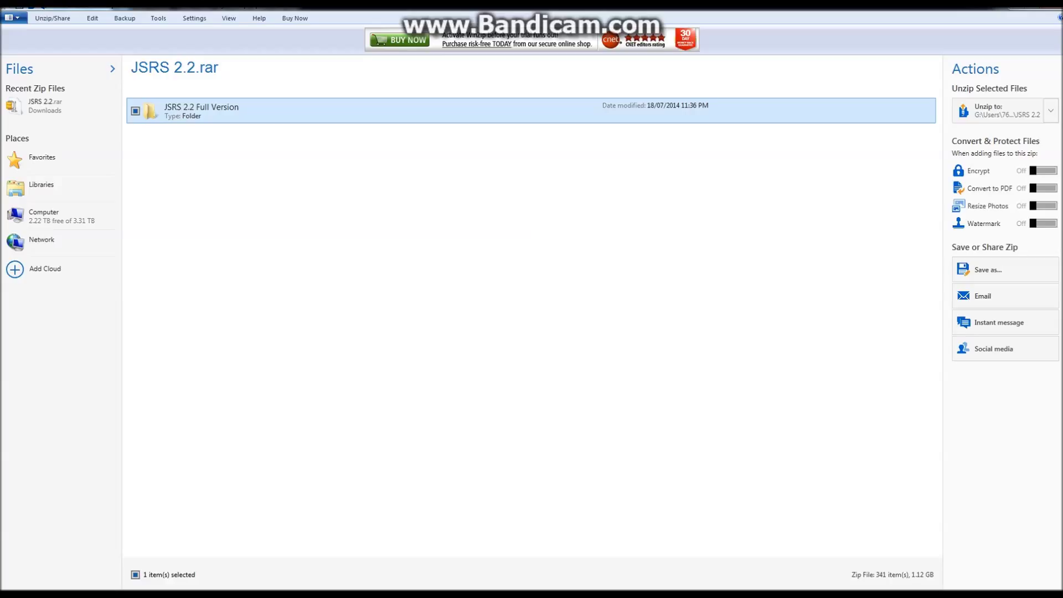
pyautogui.rightClick(281, 110)
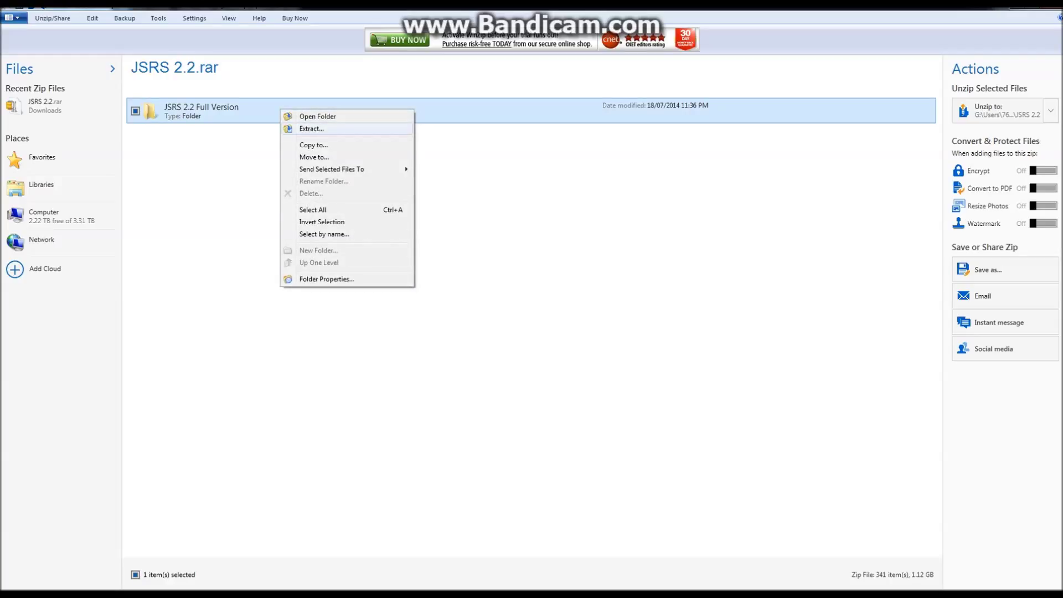
pyautogui.click(312, 128)
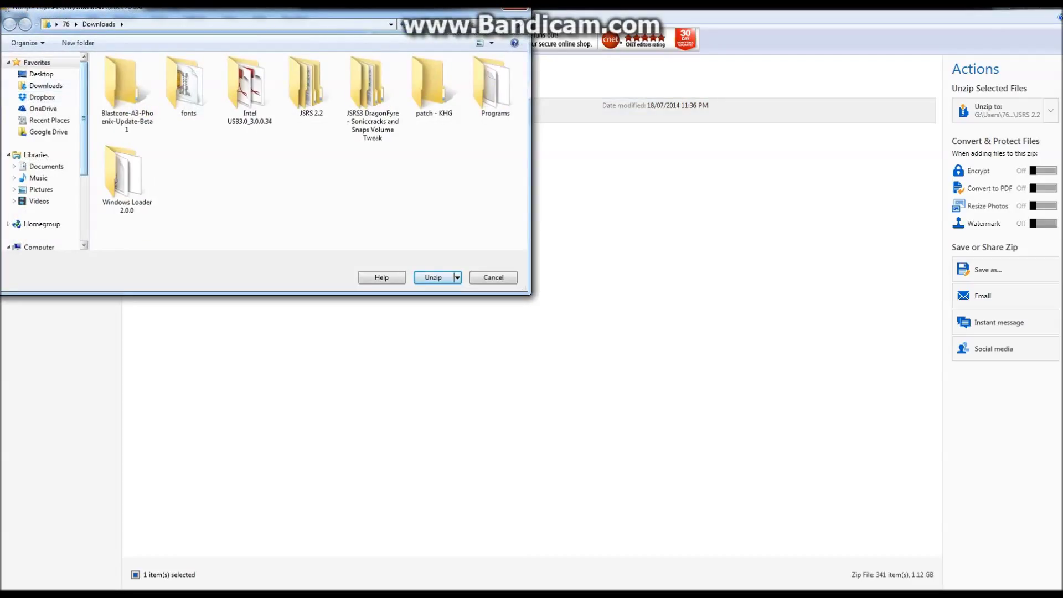
pyautogui.moveTo(83, 118); pyautogui.dragTo(83, 163)
pyautogui.scroll(-1, 44, 149)
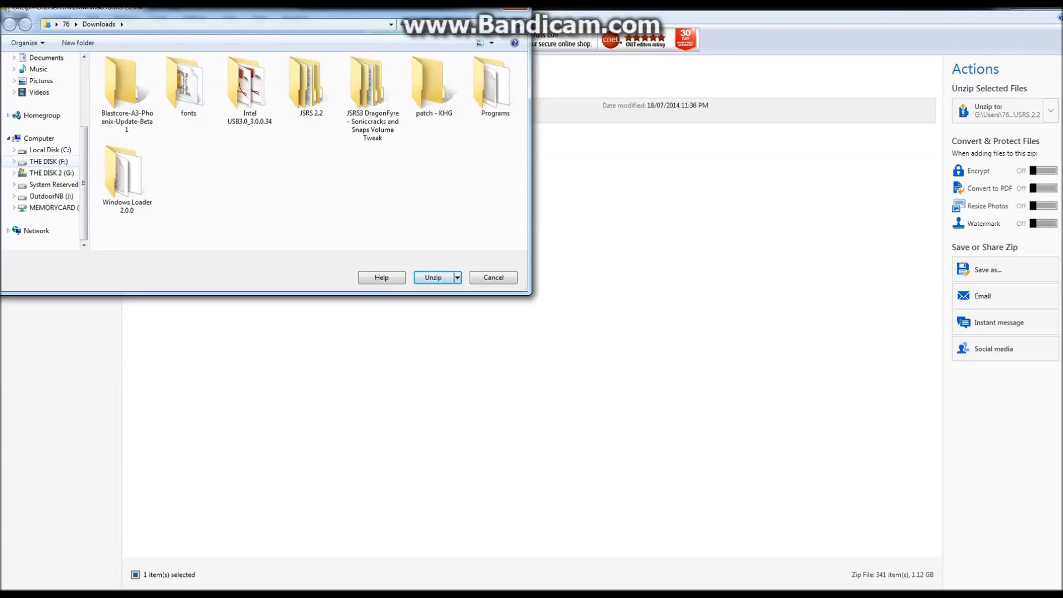
pyautogui.click(51, 173)
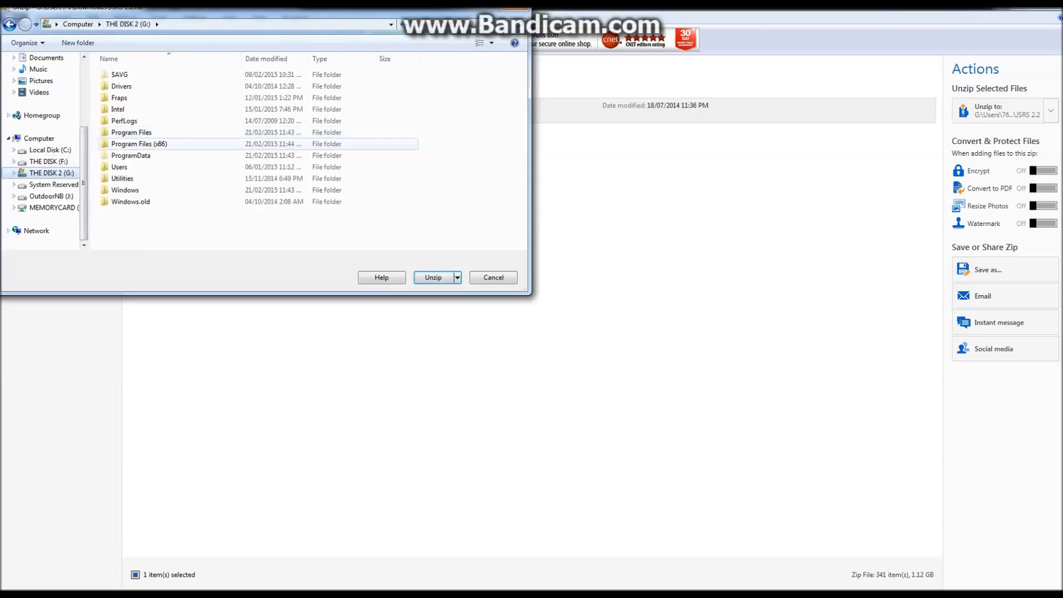
pyautogui.doubleClick(139, 143)
pyautogui.scroll(-15, 144, 149)
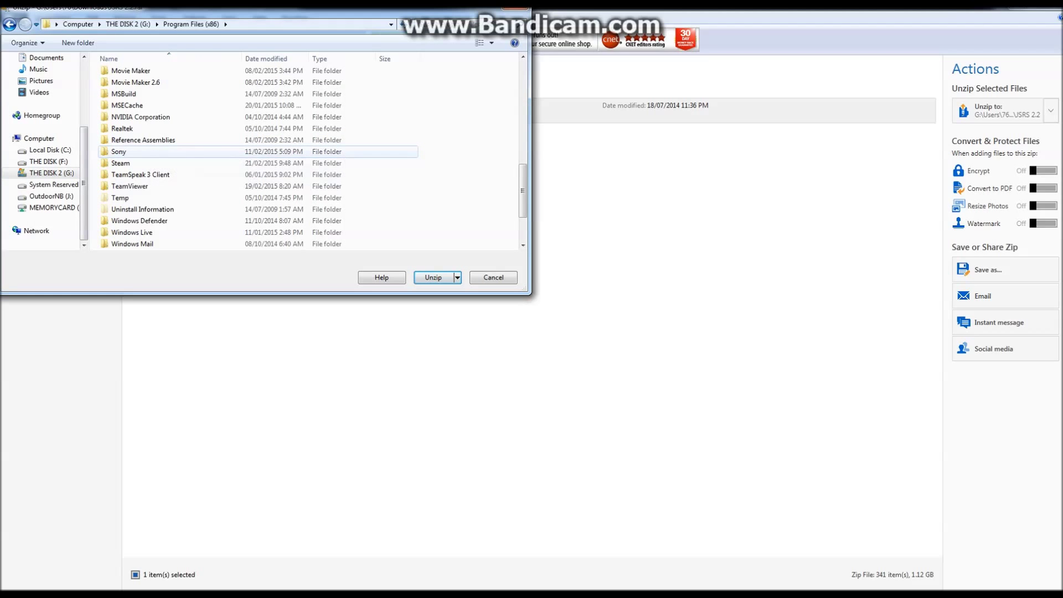
# Look inside Steam\steamapps\common\Arma 3 as the unzip destination and cancel the extraction
pyautogui.doubleClick(121, 163)
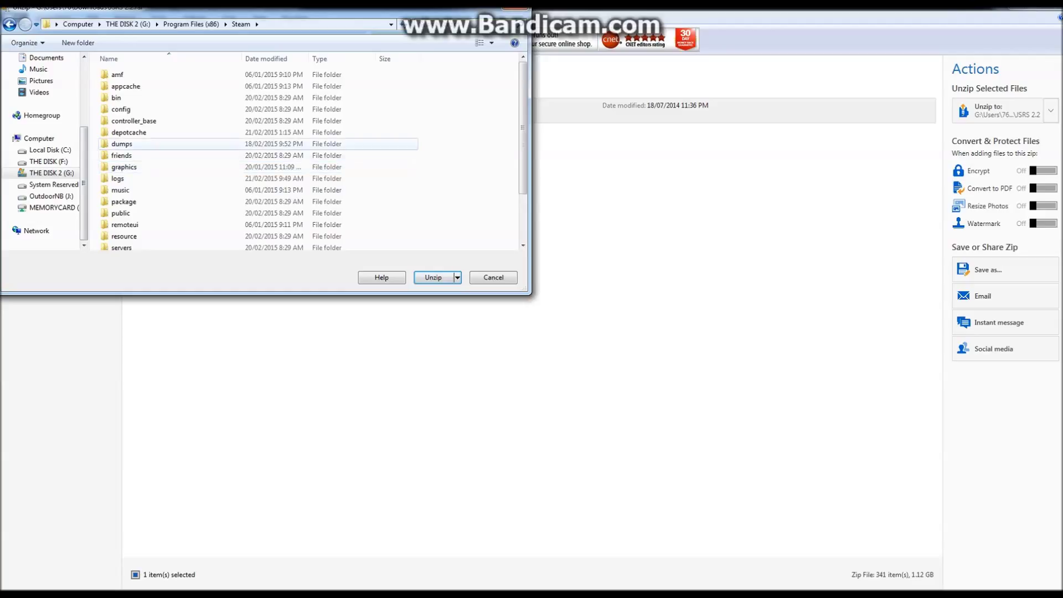
pyautogui.scroll(-2, 128, 169)
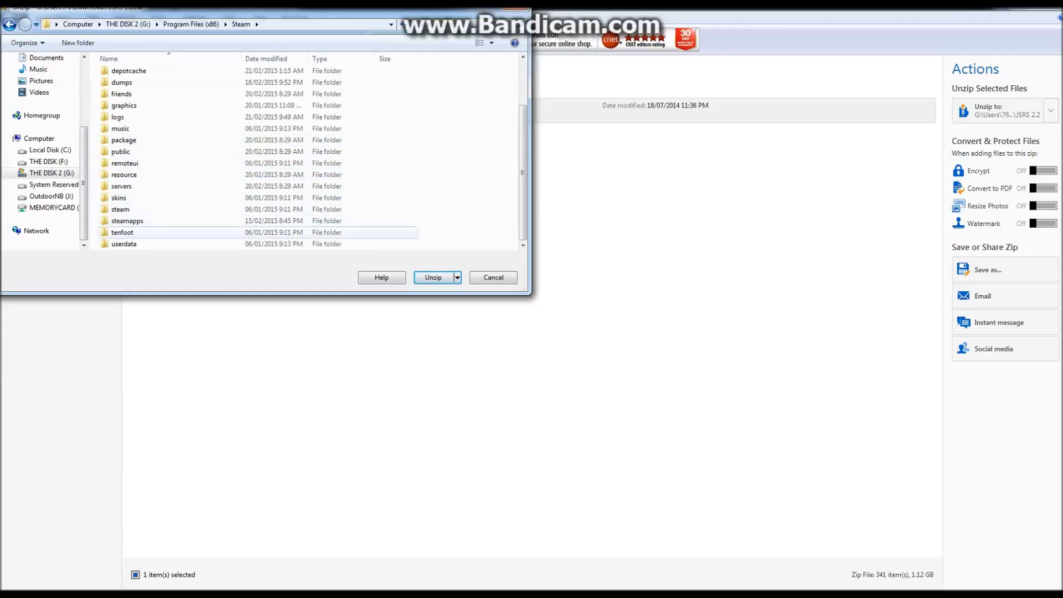
pyautogui.doubleClick(127, 220)
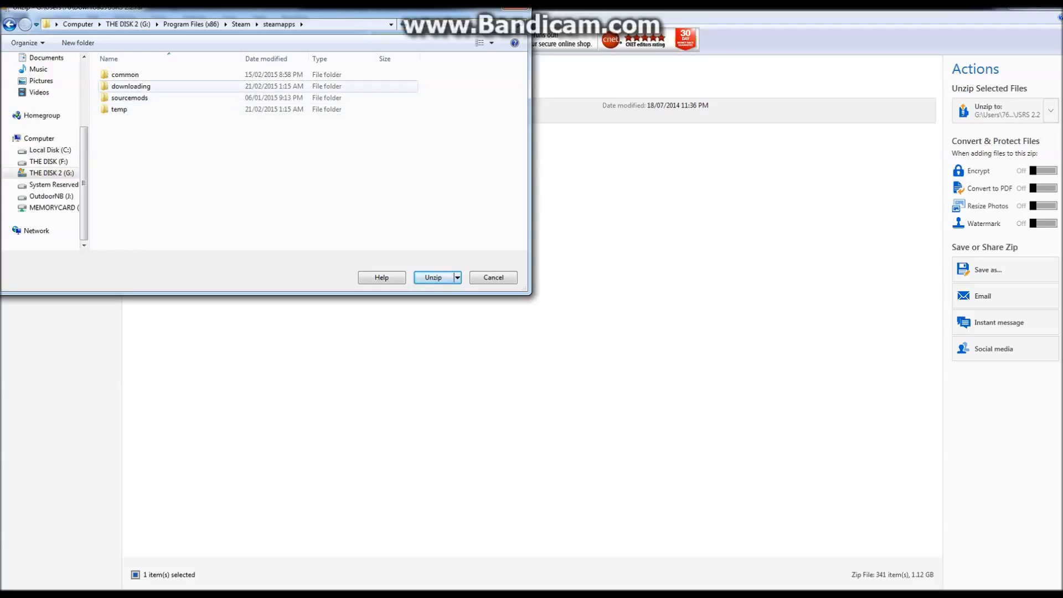
pyautogui.doubleClick(125, 74)
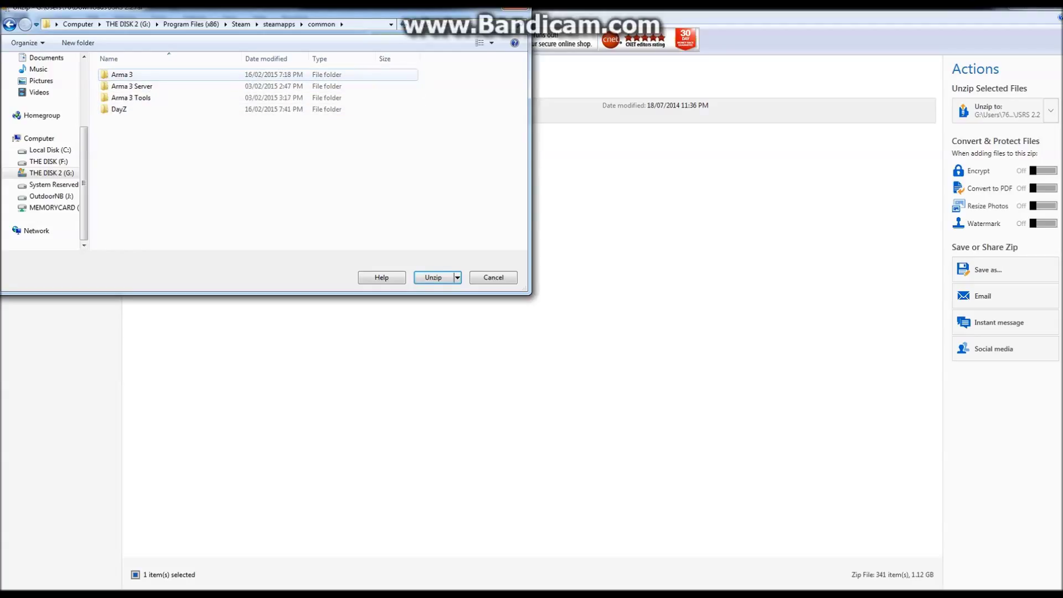
pyautogui.doubleClick(123, 75)
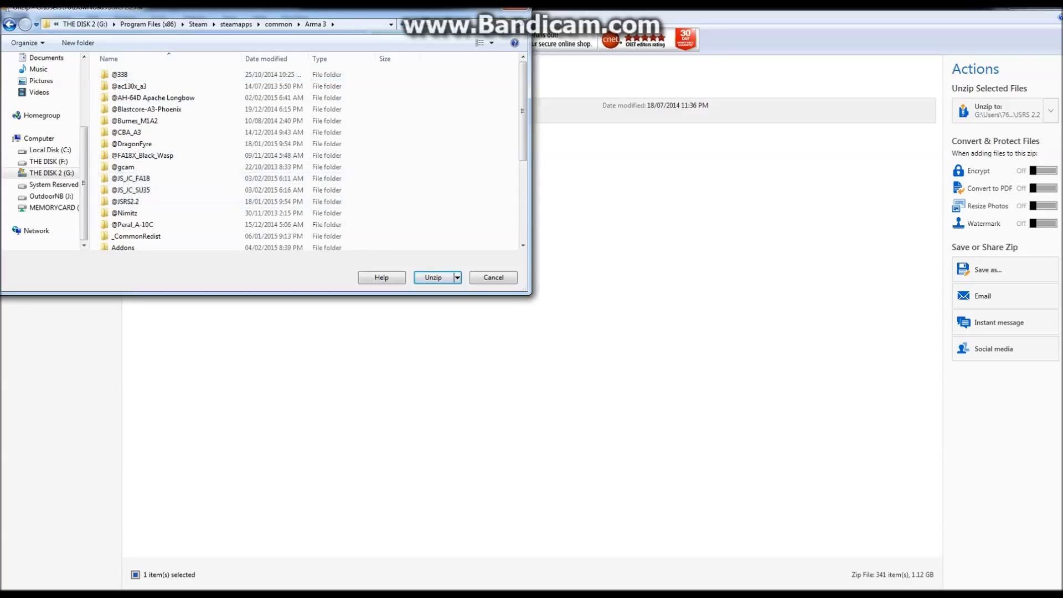
pyautogui.click(492, 278)
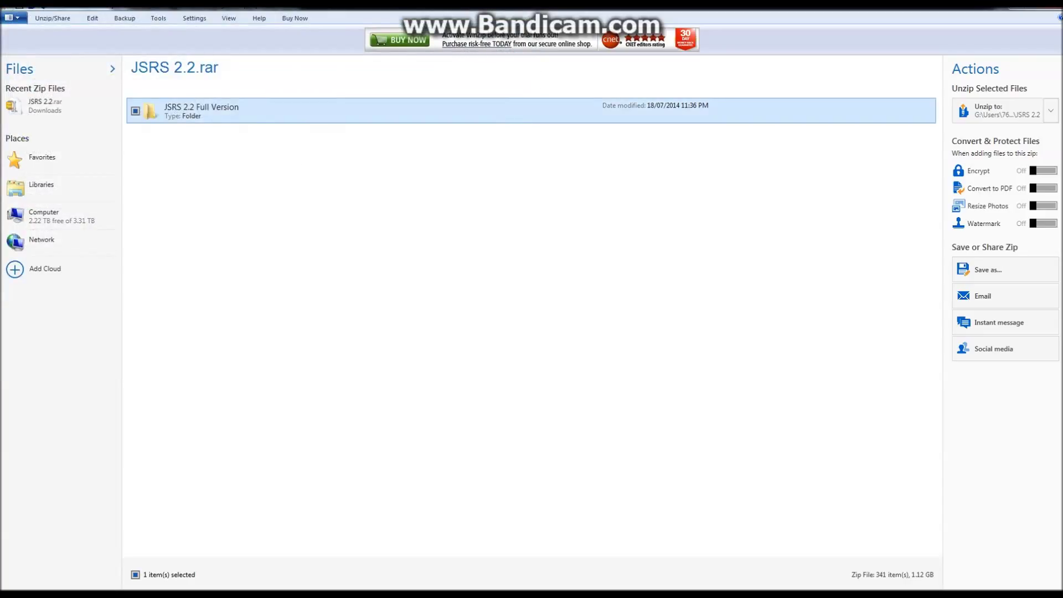
pyautogui.press('Return')
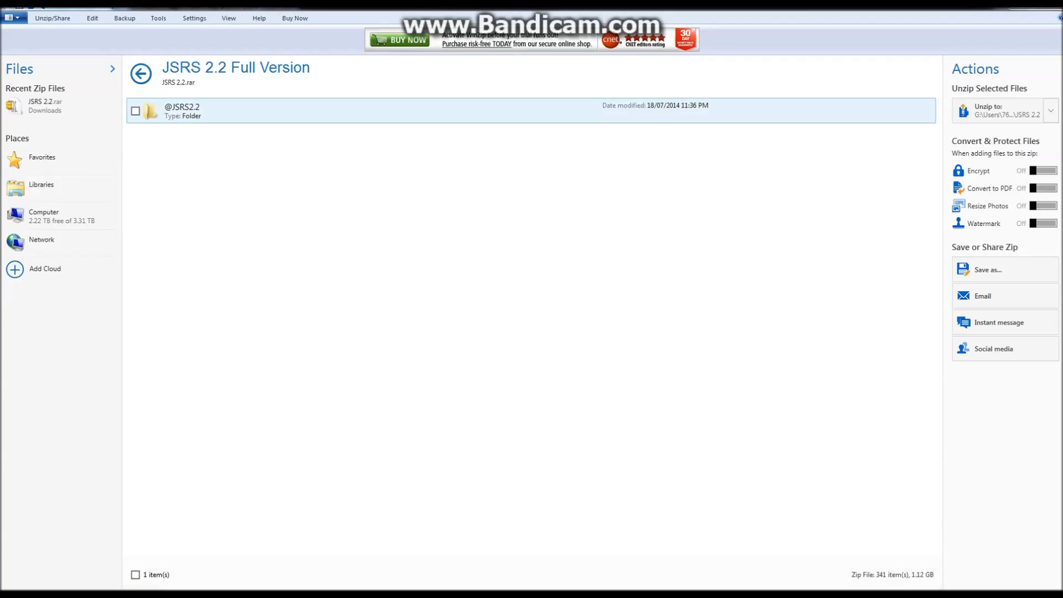
pyautogui.doubleClick(182, 110)
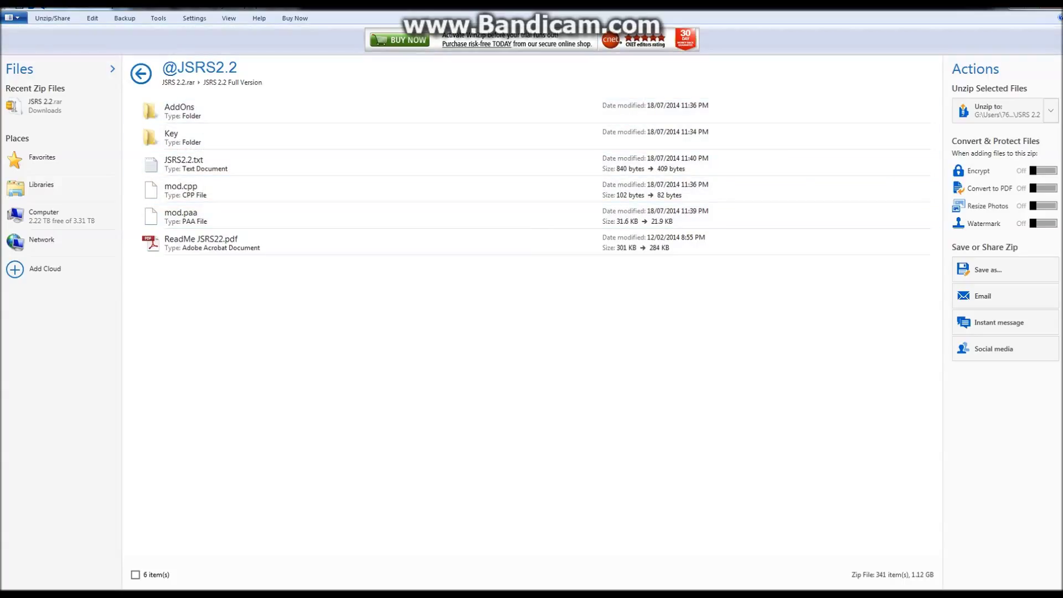
pyautogui.click(140, 73)
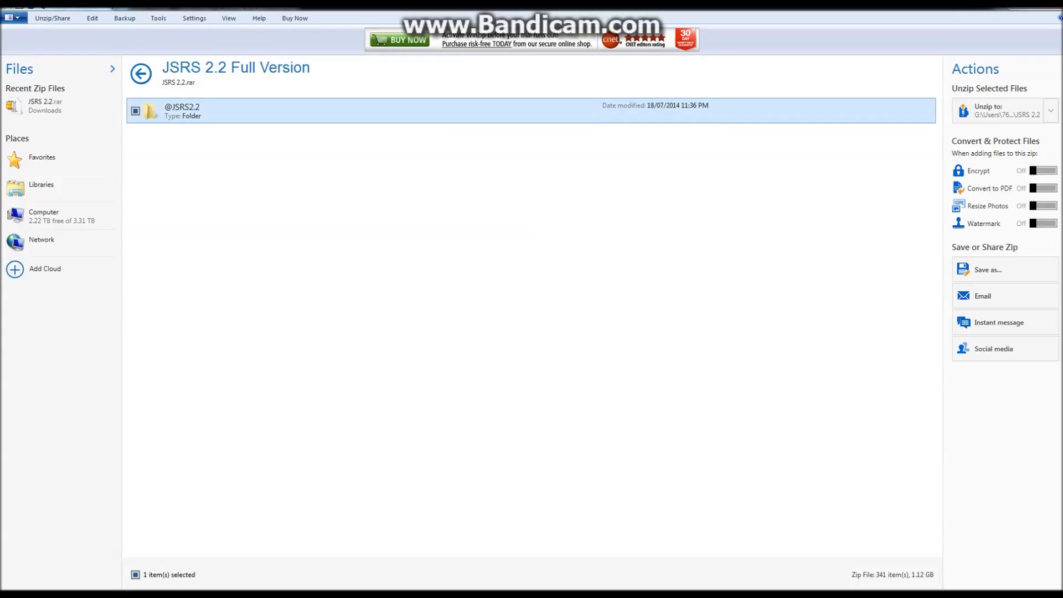
pyautogui.rightClick(195, 111)
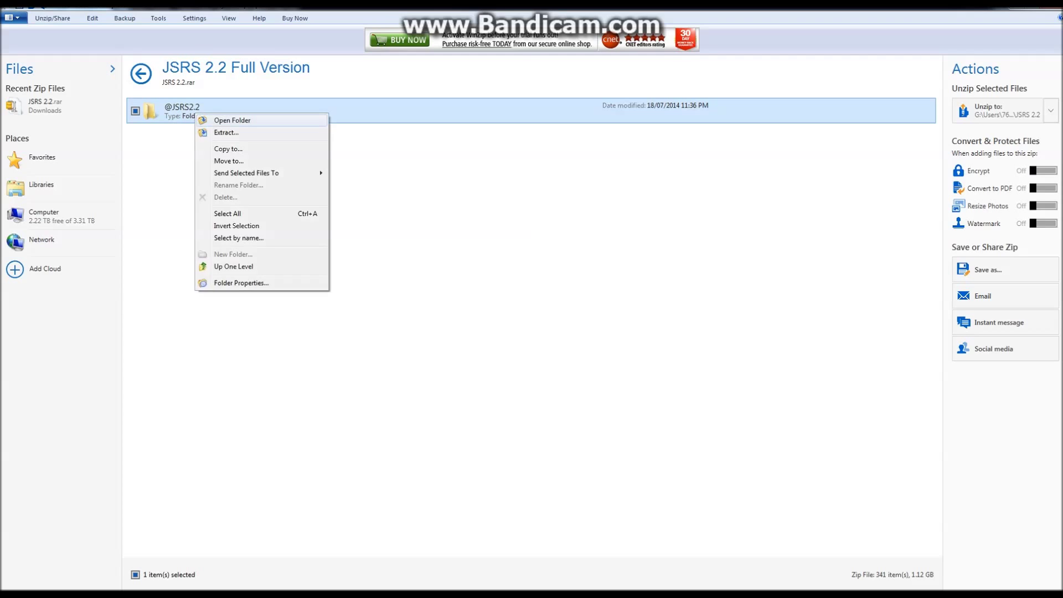
pyautogui.click(230, 134)
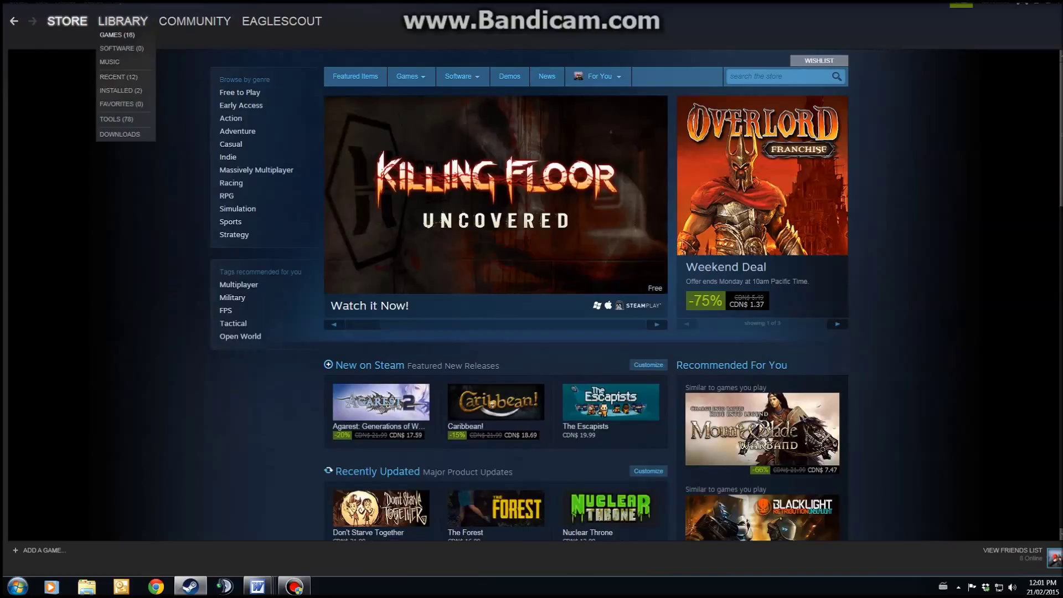
# Switch to the Steam games library, open the Arma 3 launcher and look through its list of mods
pyautogui.click(116, 34)
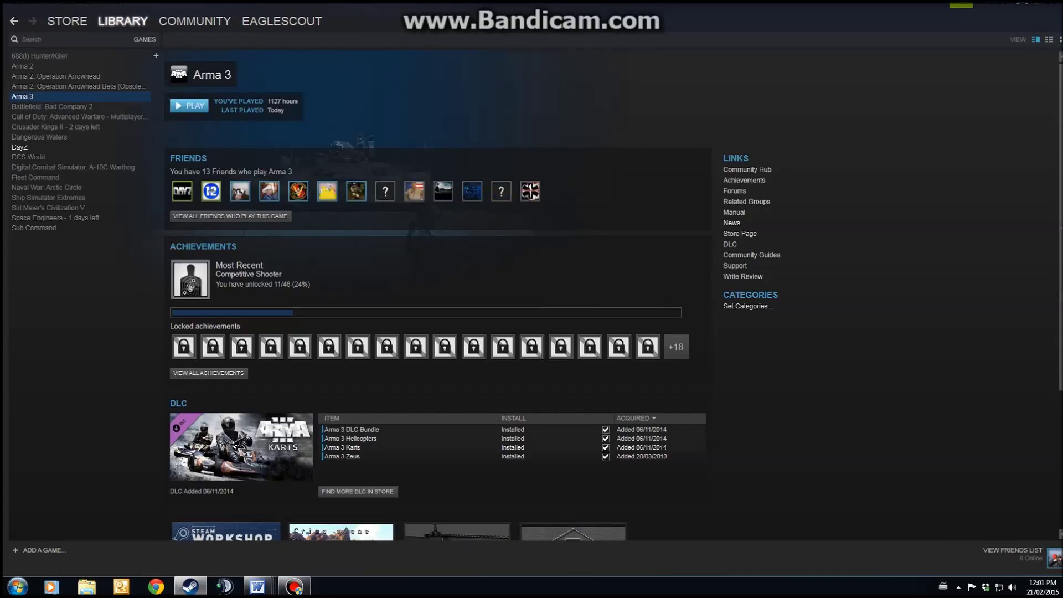
pyautogui.click(189, 105)
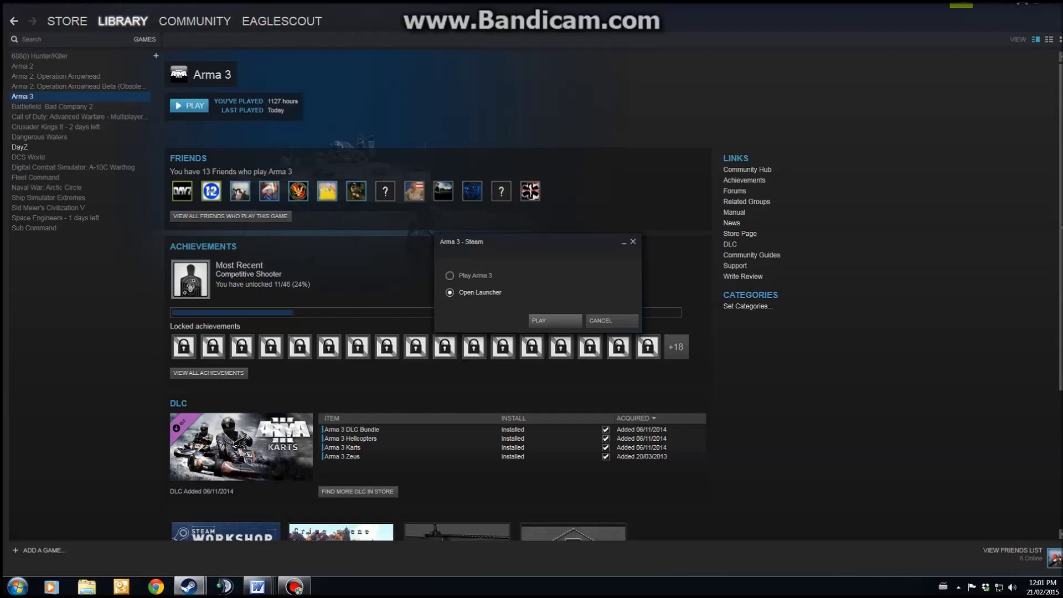
pyautogui.click(554, 321)
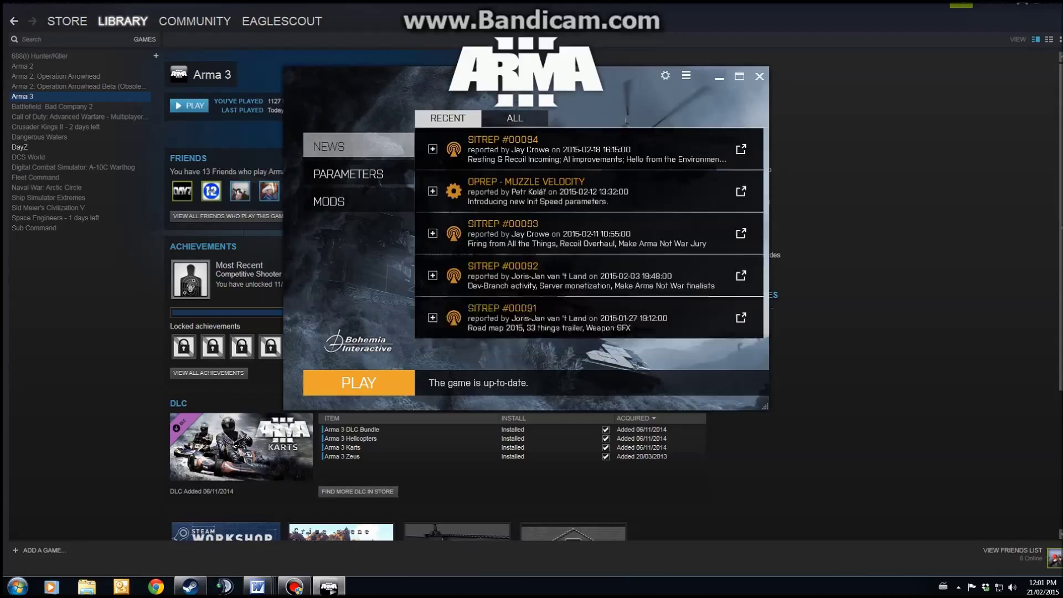
pyautogui.click(328, 201)
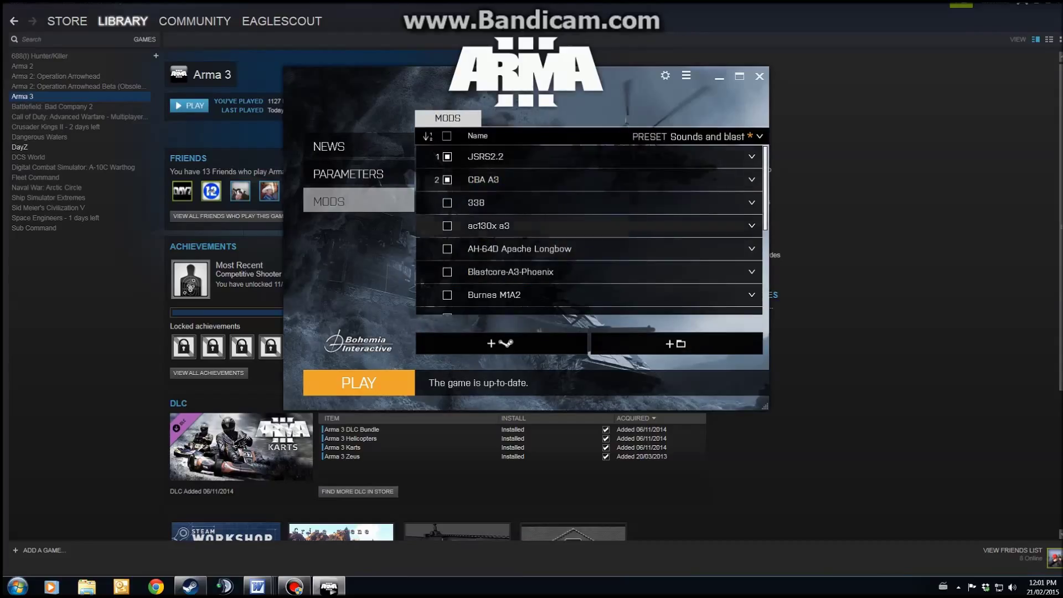
pyautogui.scroll(-5, 589, 227)
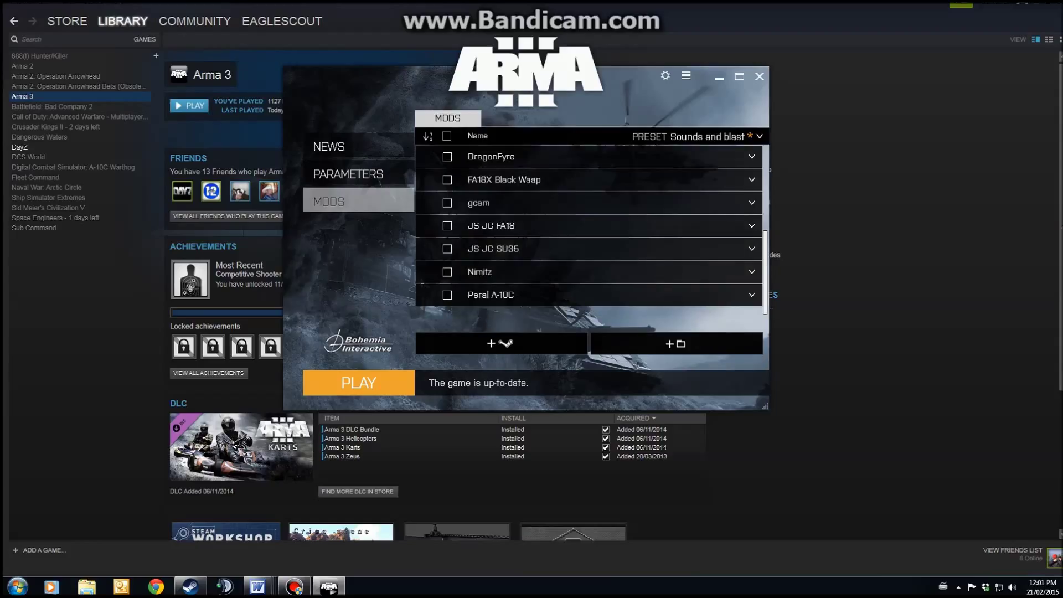
# Start adding a local mod folder and collapse the folder tree from Arma 3 up to THE DISK 2 (G:)
pyautogui.click(676, 344)
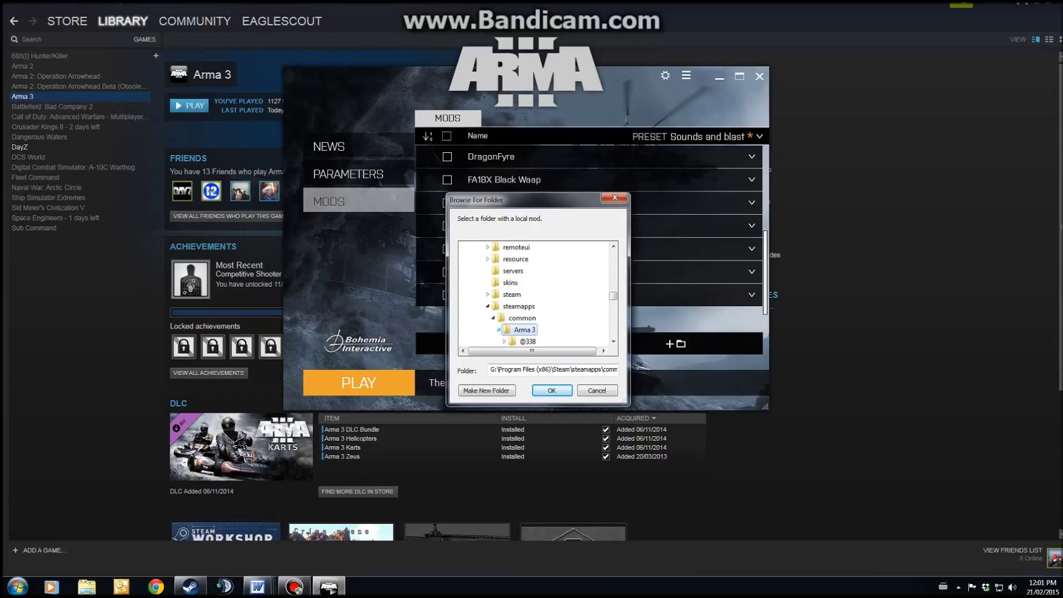
pyautogui.click(499, 330)
pyautogui.click(493, 318)
pyautogui.click(487, 306)
pyautogui.scroll(7, 487, 313)
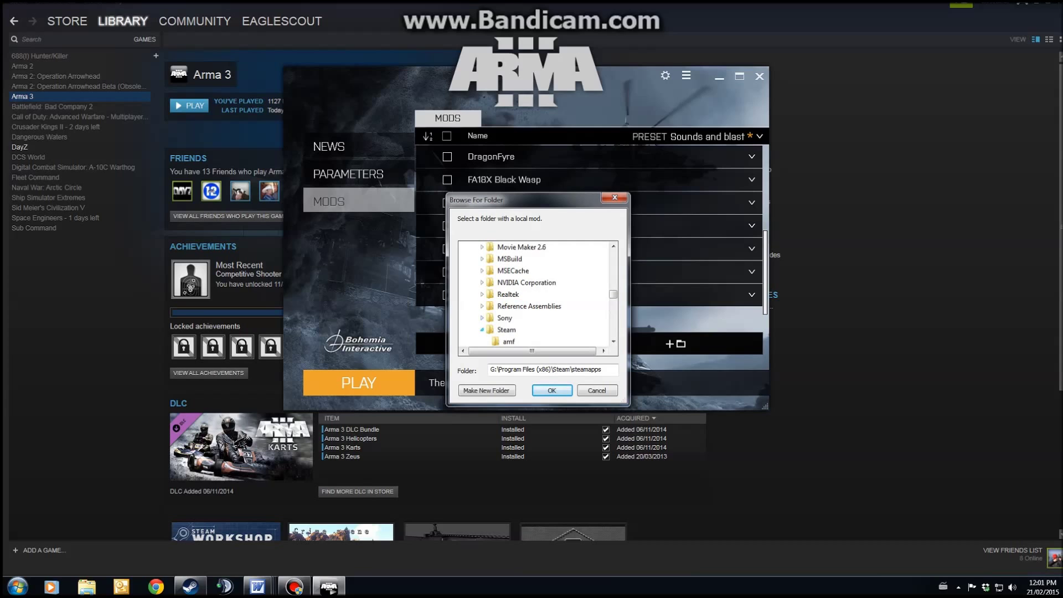
pyautogui.click(506, 329)
pyautogui.scroll(15, 532, 310)
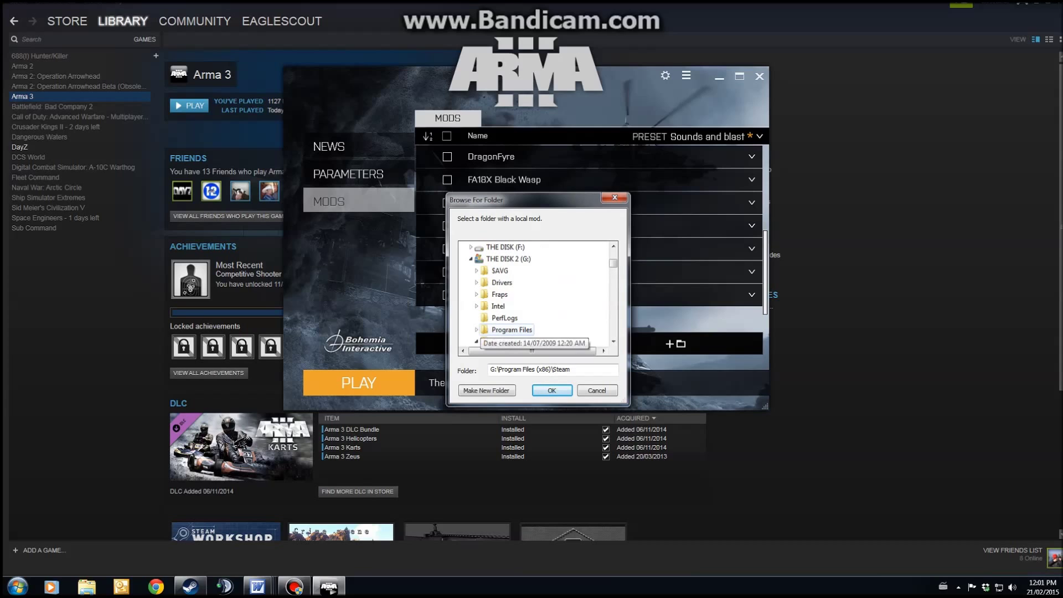
pyautogui.click(476, 341)
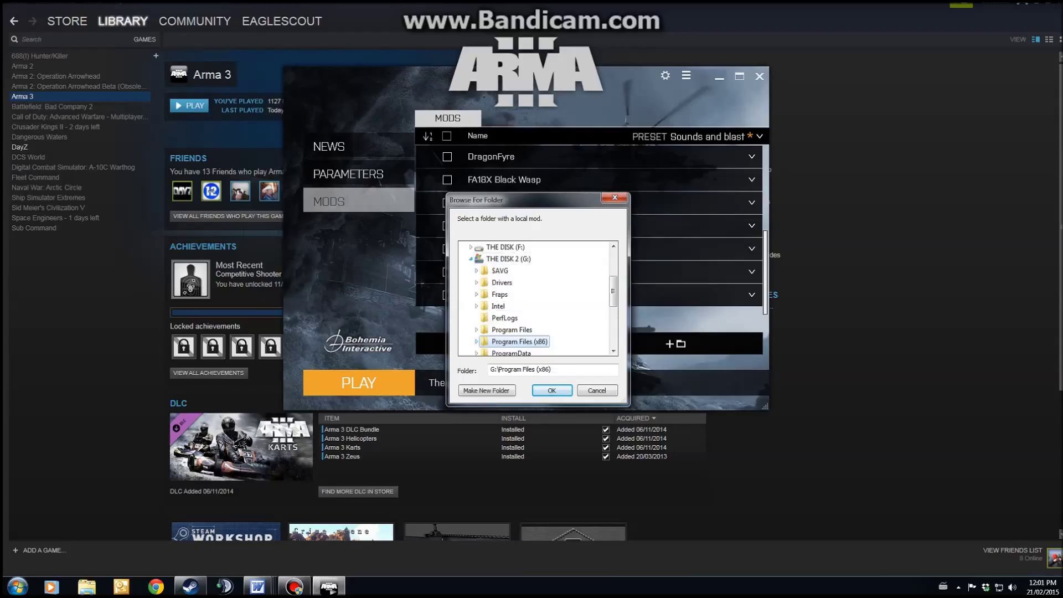
pyautogui.click(470, 258)
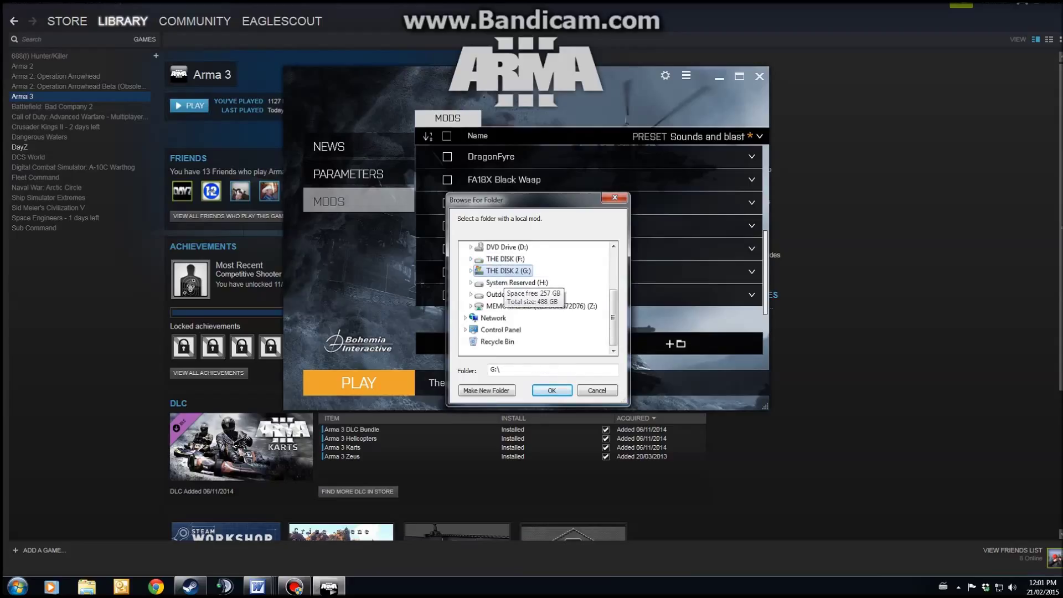
# Expand THE DISK 2 (G:) in the folder tree down through Program Files (x86) to the Steam folder
pyautogui.press('Right')
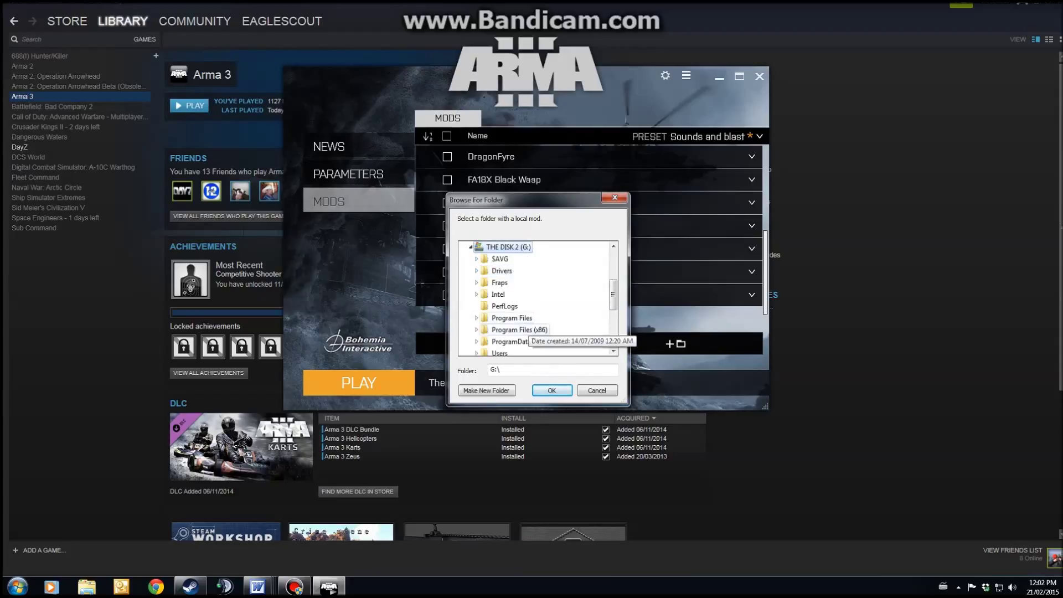
pyautogui.scroll(-1, 534, 299)
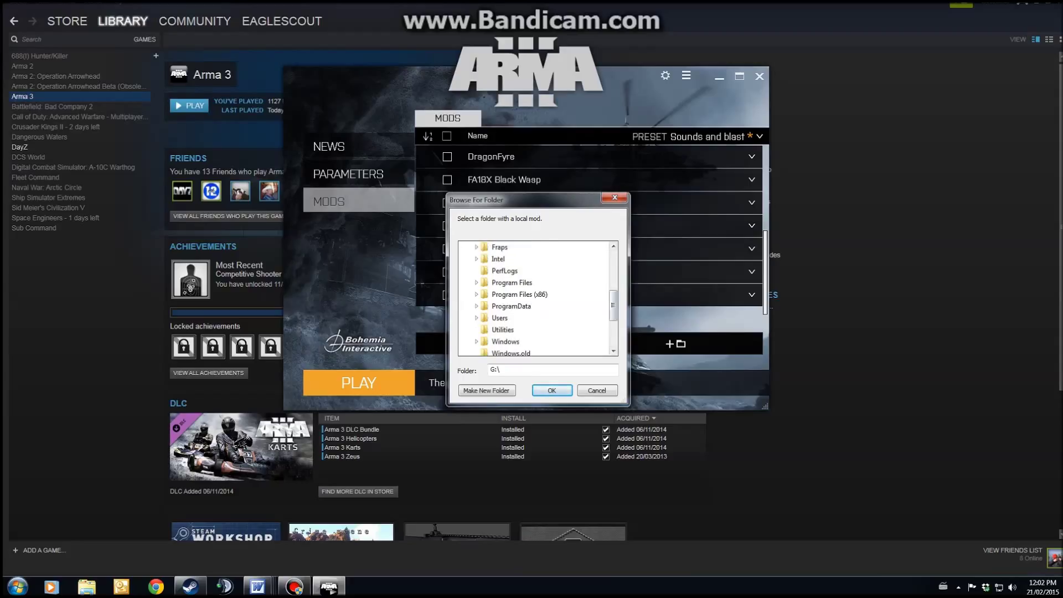
pyautogui.doubleClick(519, 294)
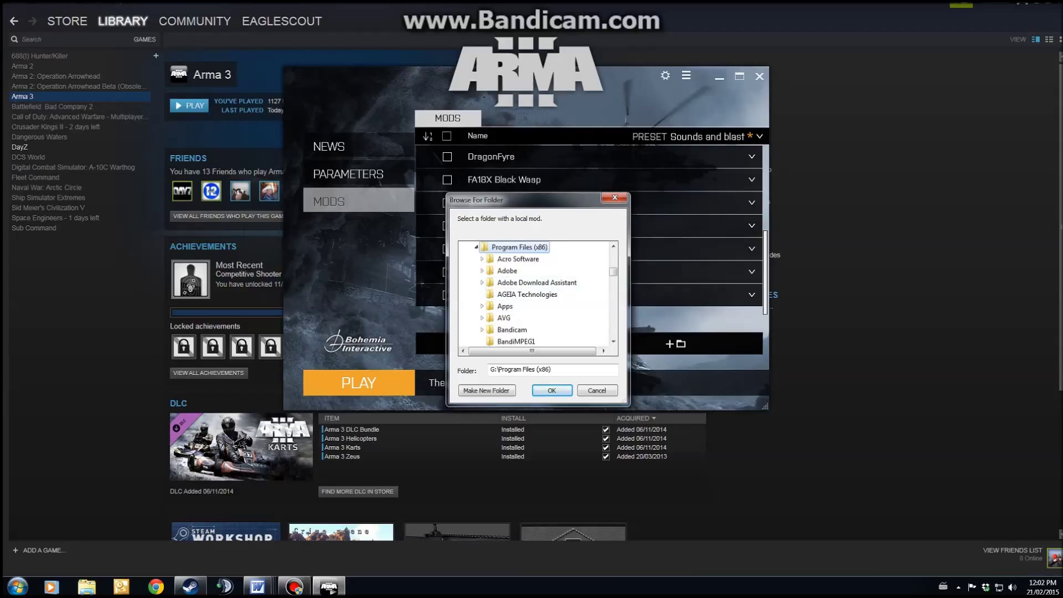
pyautogui.scroll(-10, 534, 293)
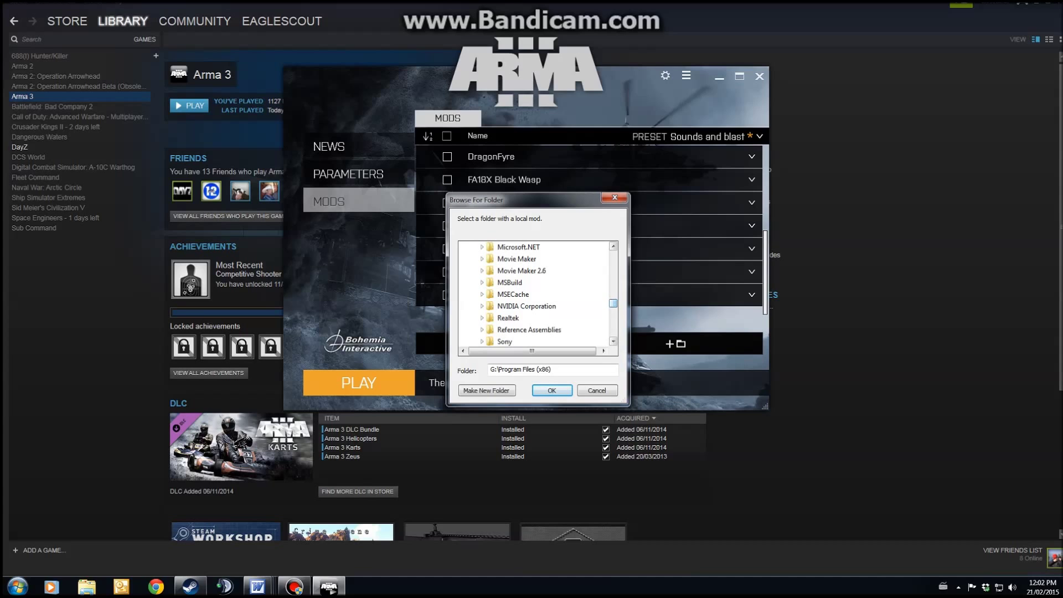
pyautogui.scroll(-1, 506, 331)
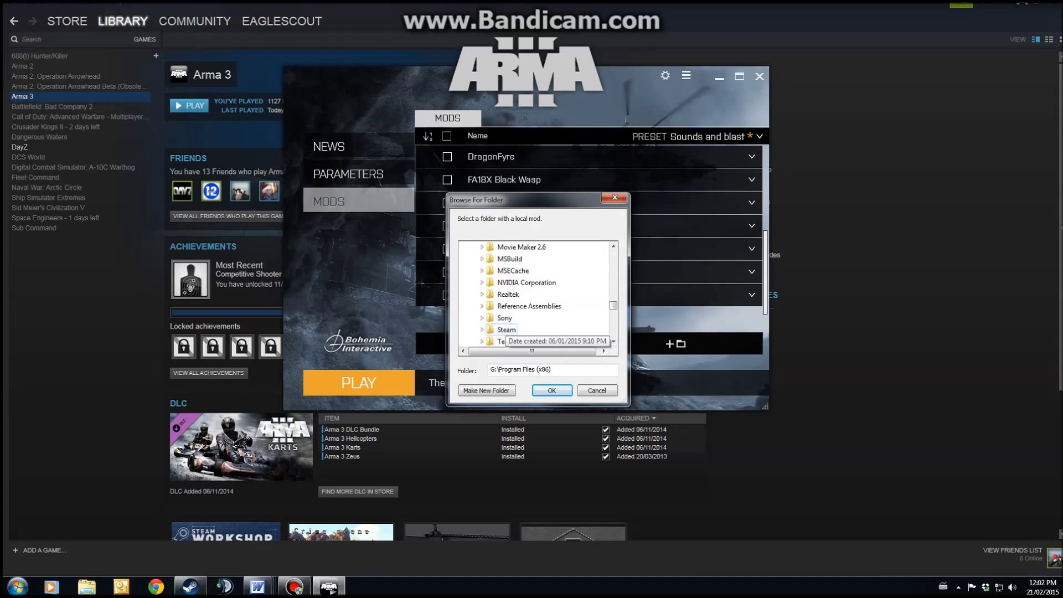
pyautogui.doubleClick(507, 331)
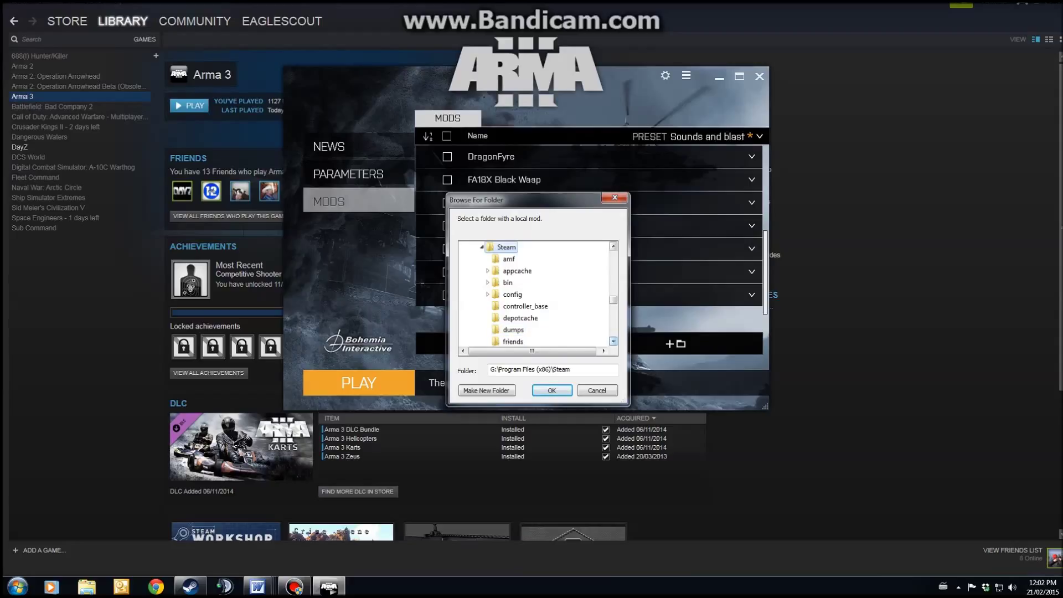
# Expand steamapps\common\Arma 3 under the Steam folder to list its mod folders
pyautogui.scroll(-3, 534, 293)
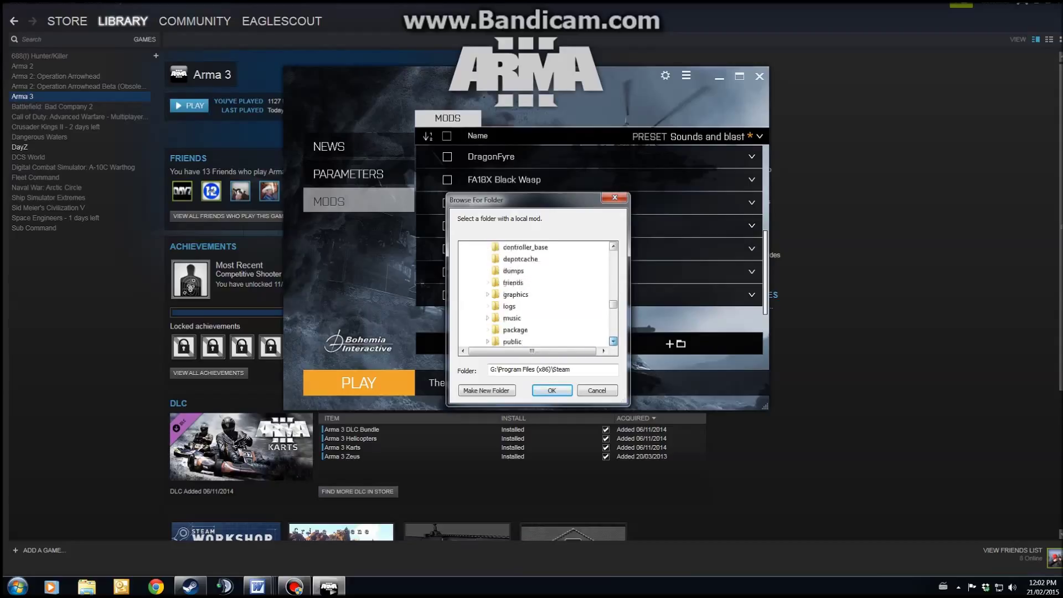
pyautogui.scroll(-3, 534, 294)
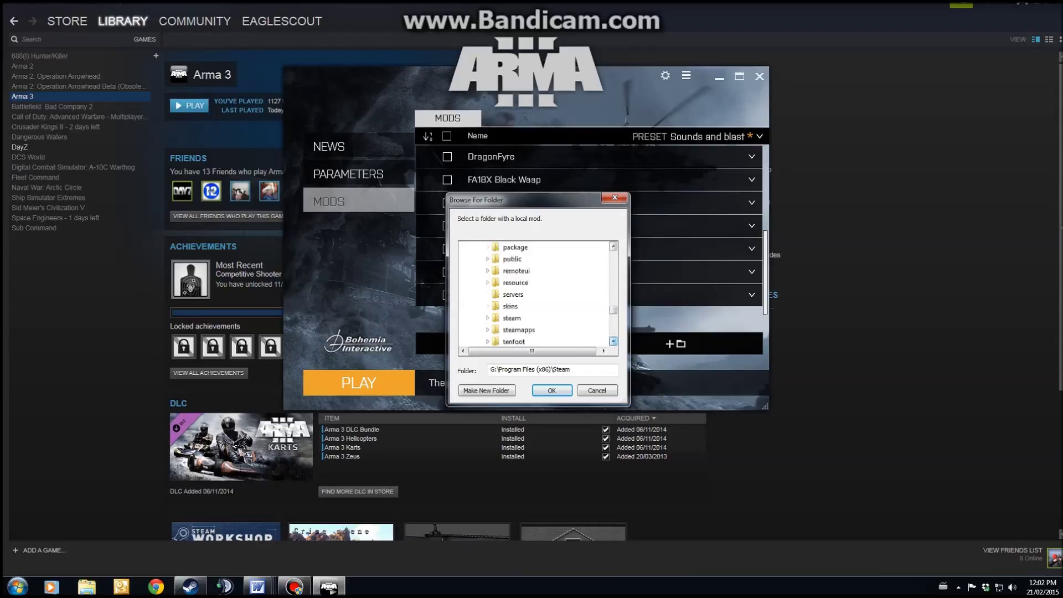
pyautogui.scroll(-1, 529, 303)
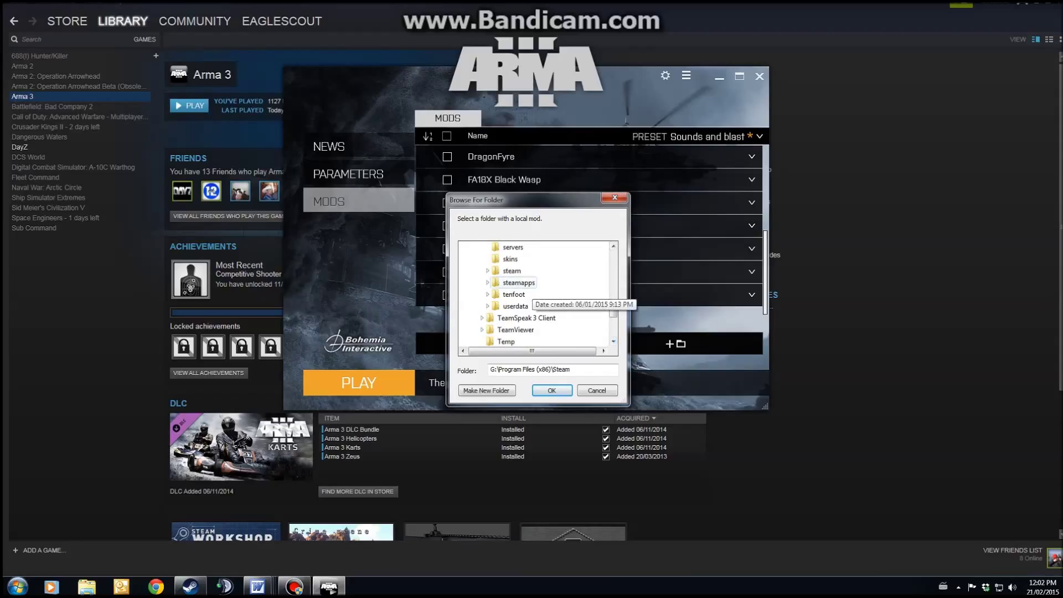
pyautogui.click(519, 283)
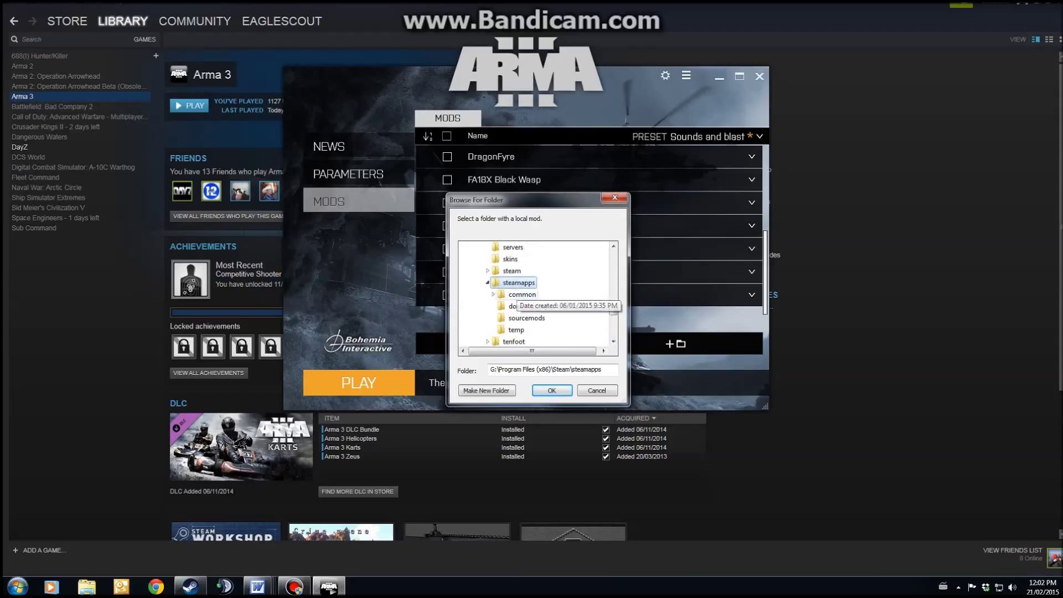
pyautogui.doubleClick(522, 294)
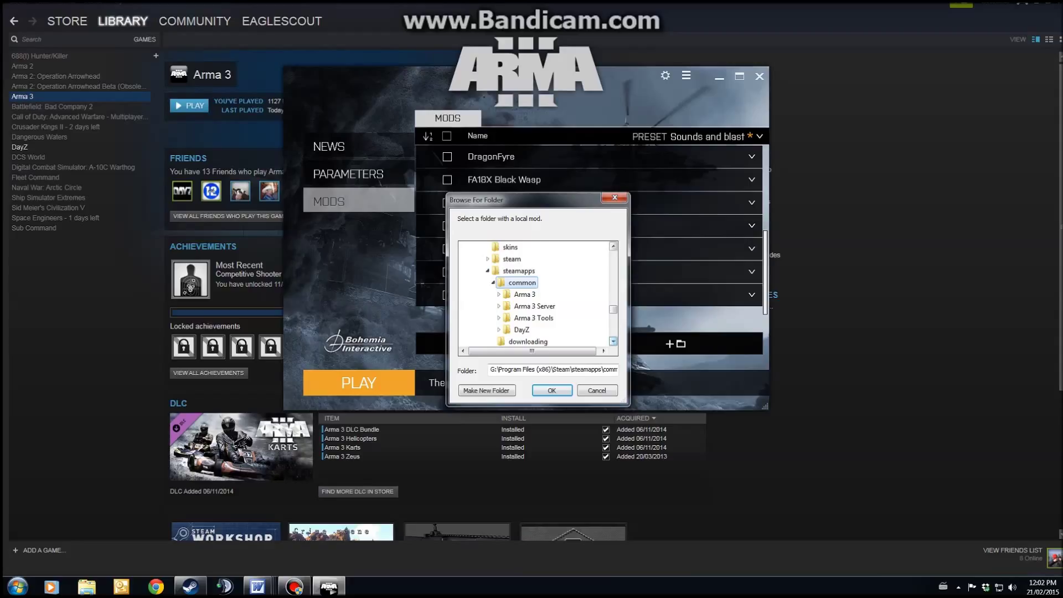
pyautogui.click(614, 341)
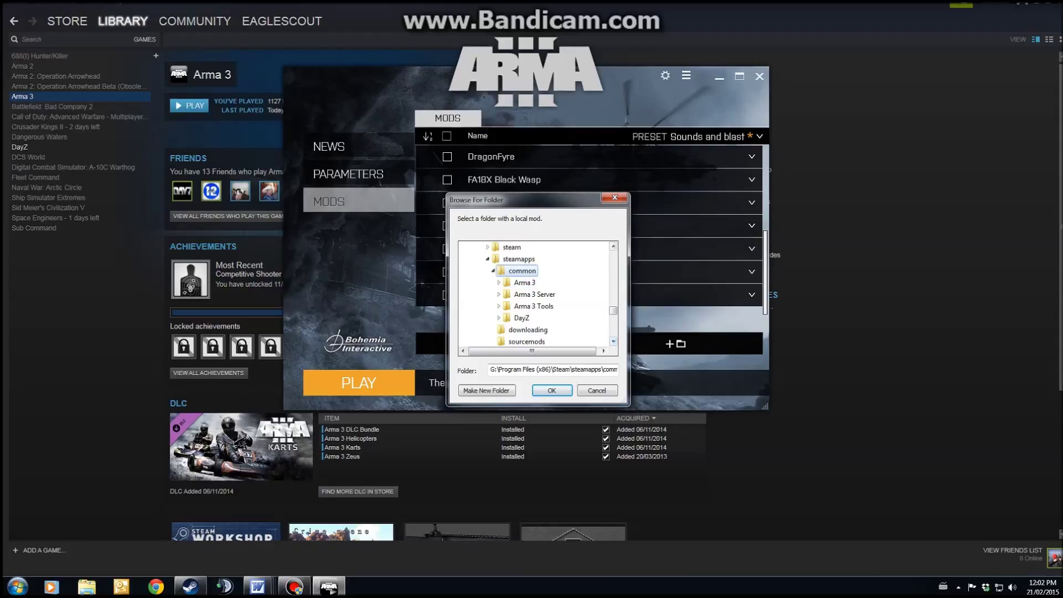
pyautogui.doubleClick(524, 282)
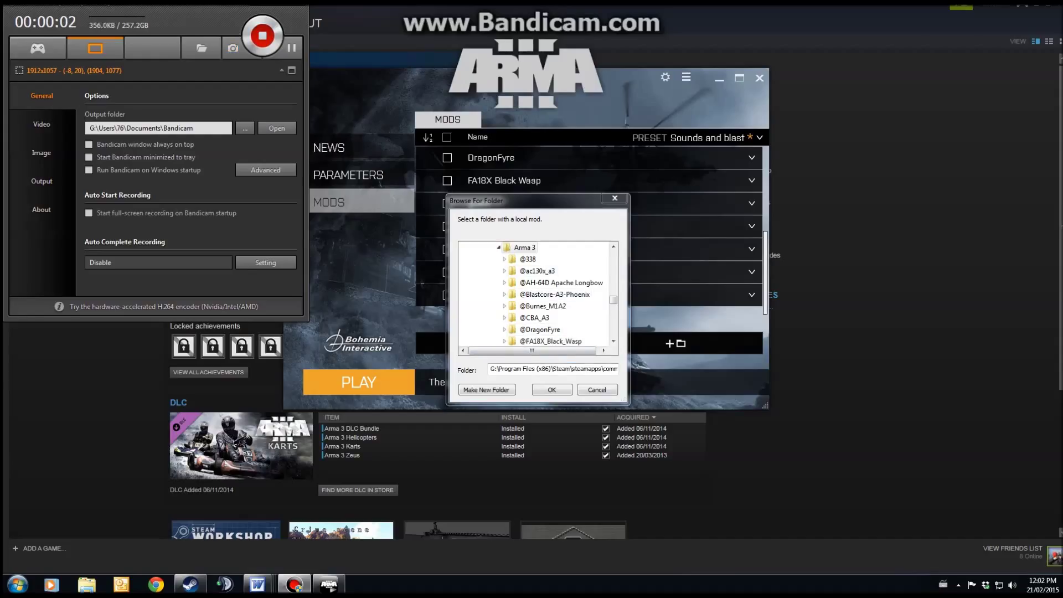
pyautogui.moveTo(144, 2); pyautogui.dragTo(123, 92)
pyautogui.click(247, 92)
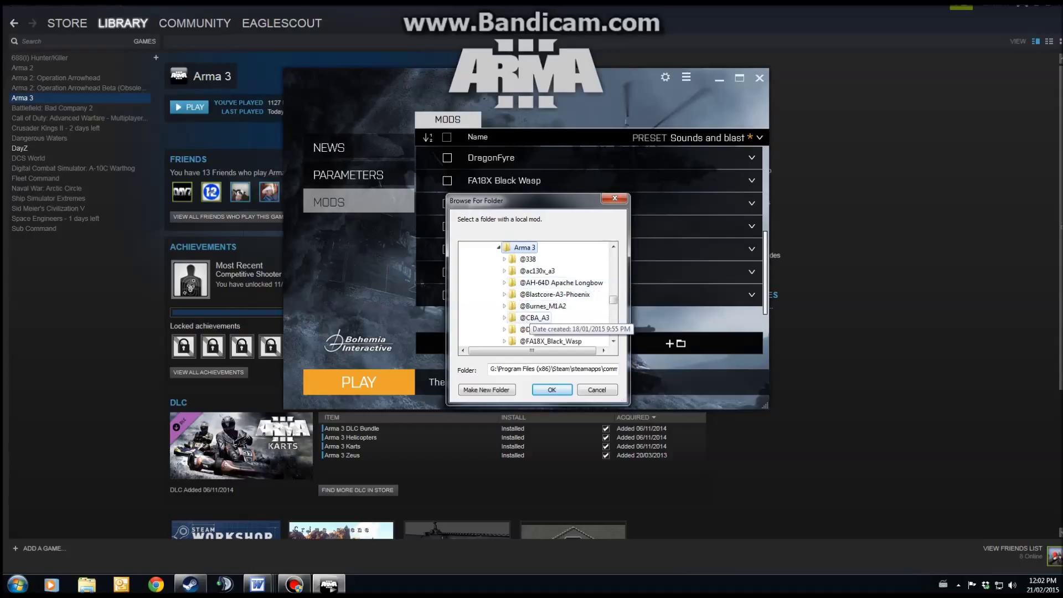
pyautogui.click(530, 317)
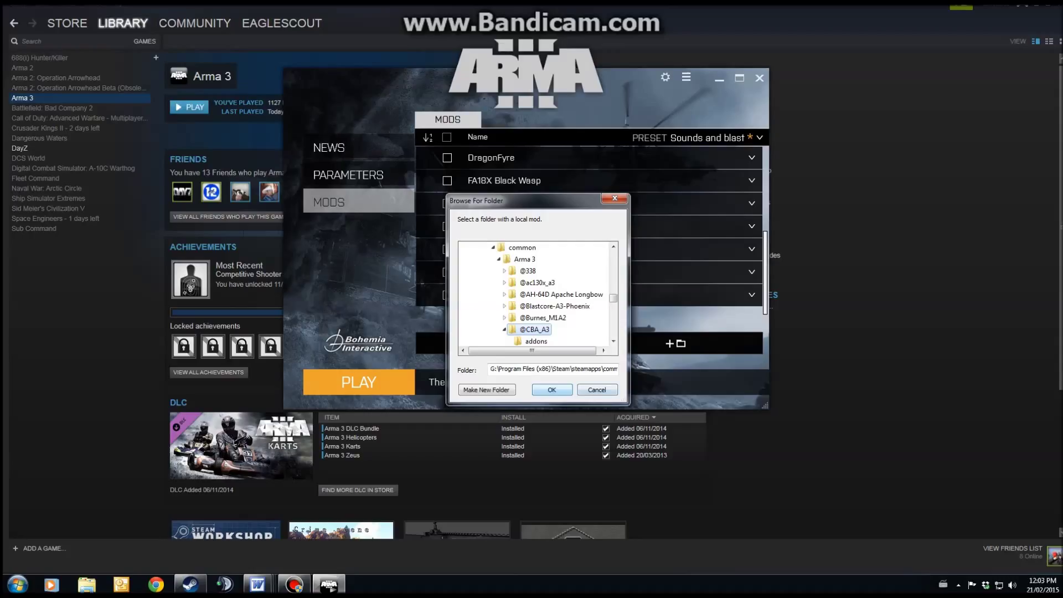
pyautogui.click(596, 389)
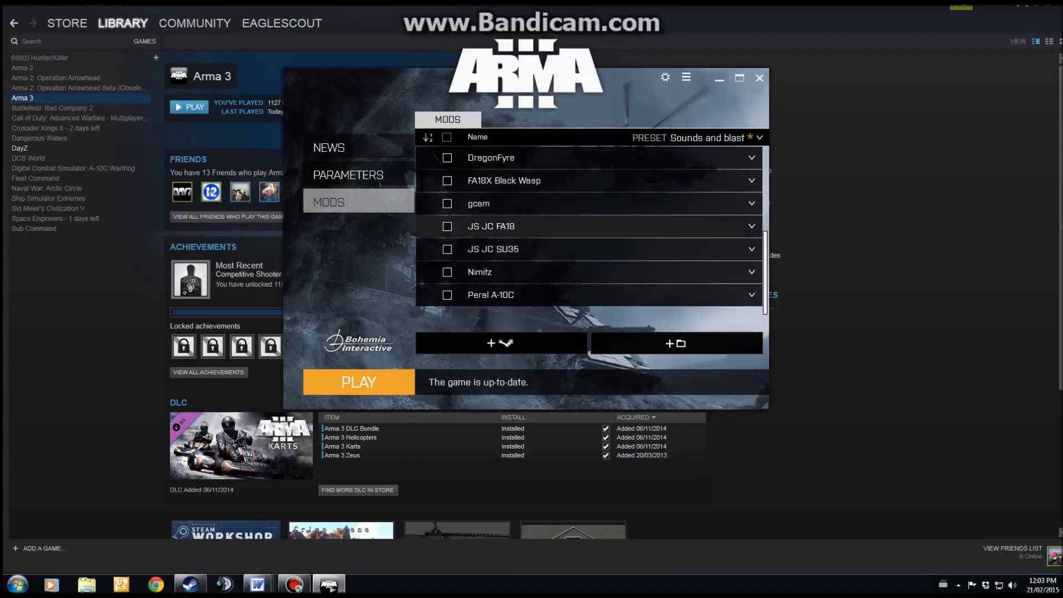
# Disable the JSRS2.2 and CBA A3 mods in the launcher's mod list
pyautogui.scroll(3, 589, 226)
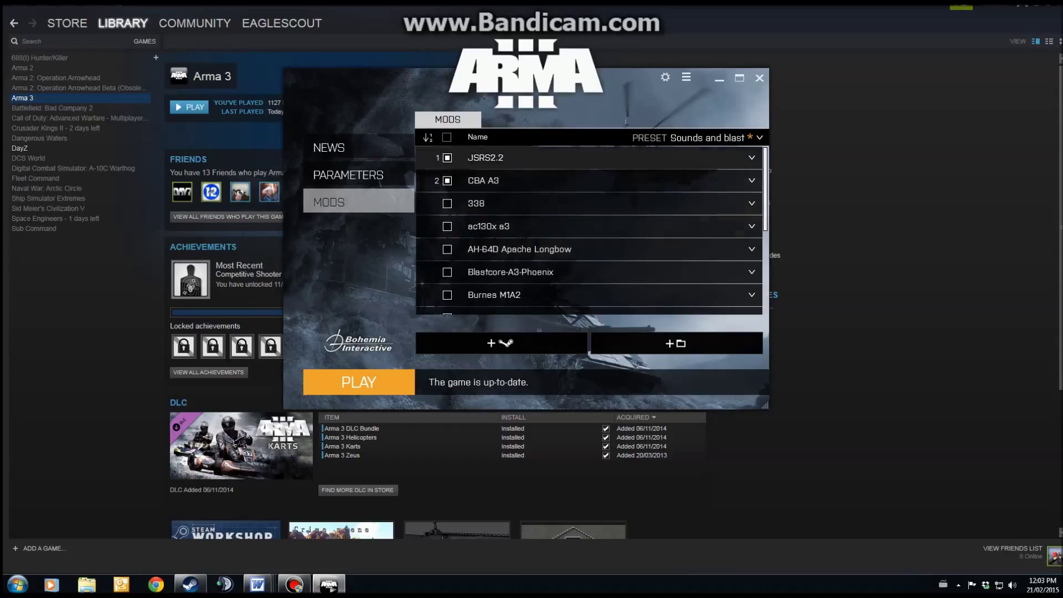
pyautogui.click(447, 158)
pyautogui.click(447, 158)
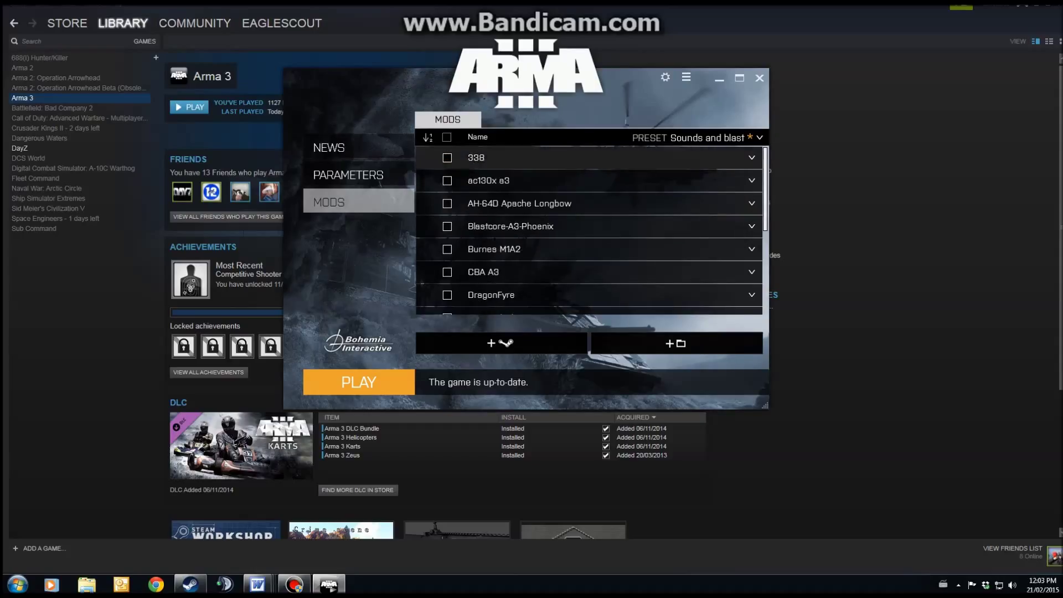
# Enable the CBA A3 mod as the first mod in the load order
pyautogui.scroll(-3, 588, 227)
pyautogui.scroll(3, 553, 288)
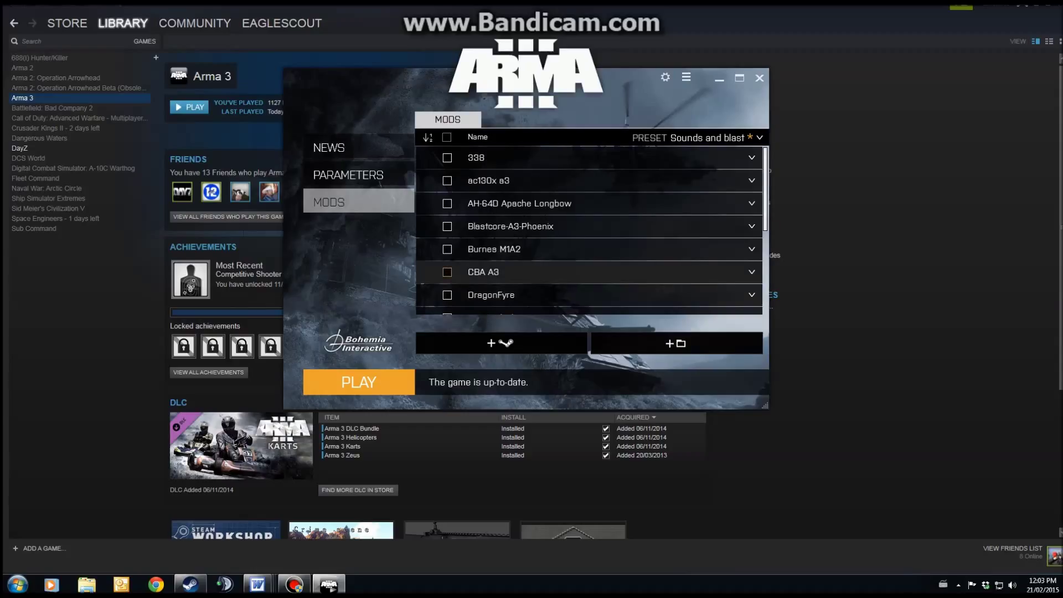
pyautogui.click(448, 272)
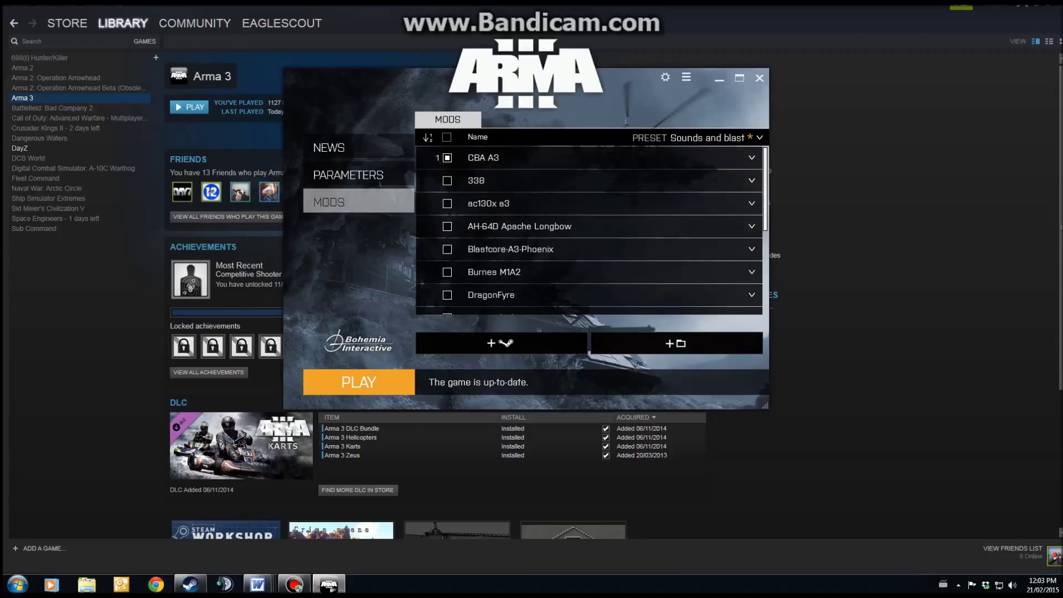
pyautogui.click(294, 584)
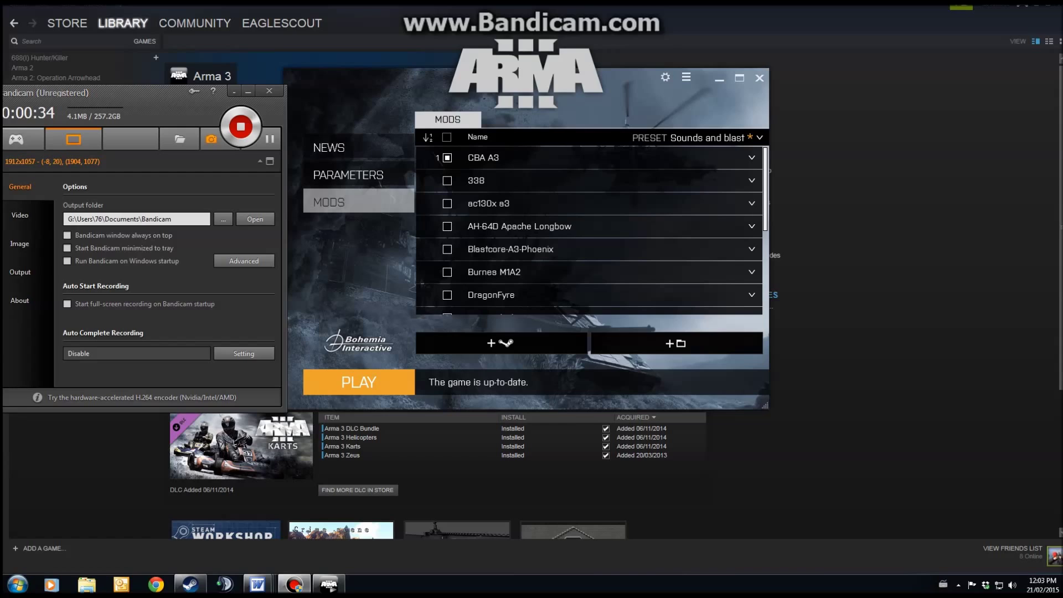